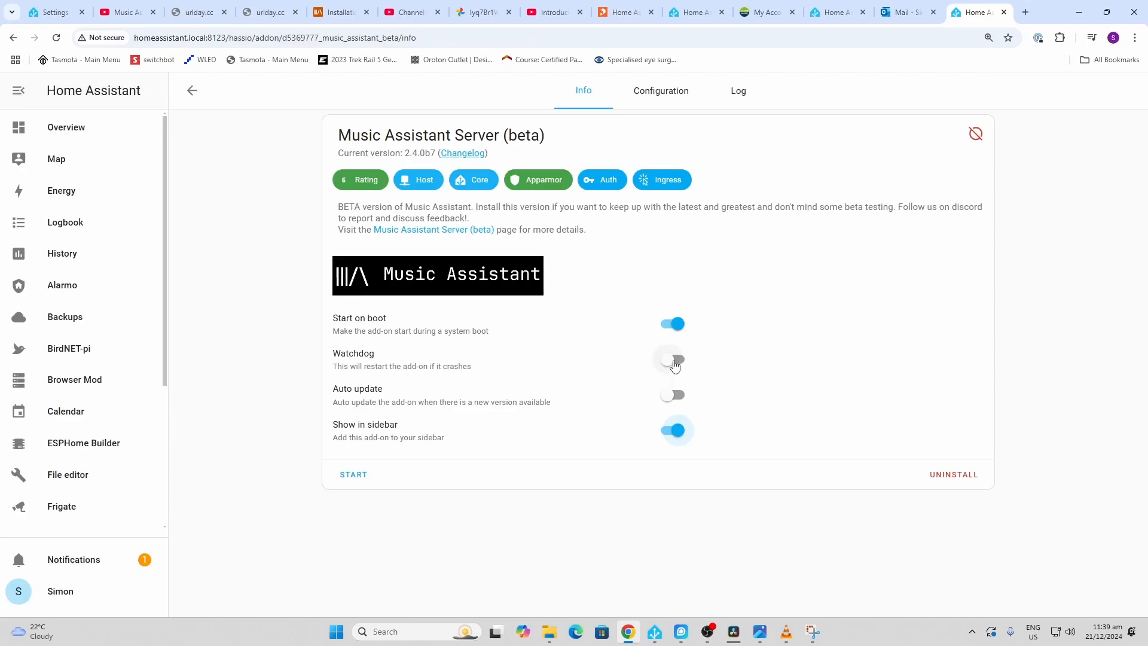
- Enable Watchdog and Auto update for the Music Assistant Server (beta) add-on, and start the add-on
{"action": "left_click", "coordinate": [673, 361]}
{"action": "left_click", "coordinate": [676, 397]}
{"action": "left_click", "coordinate": [666, 105]}
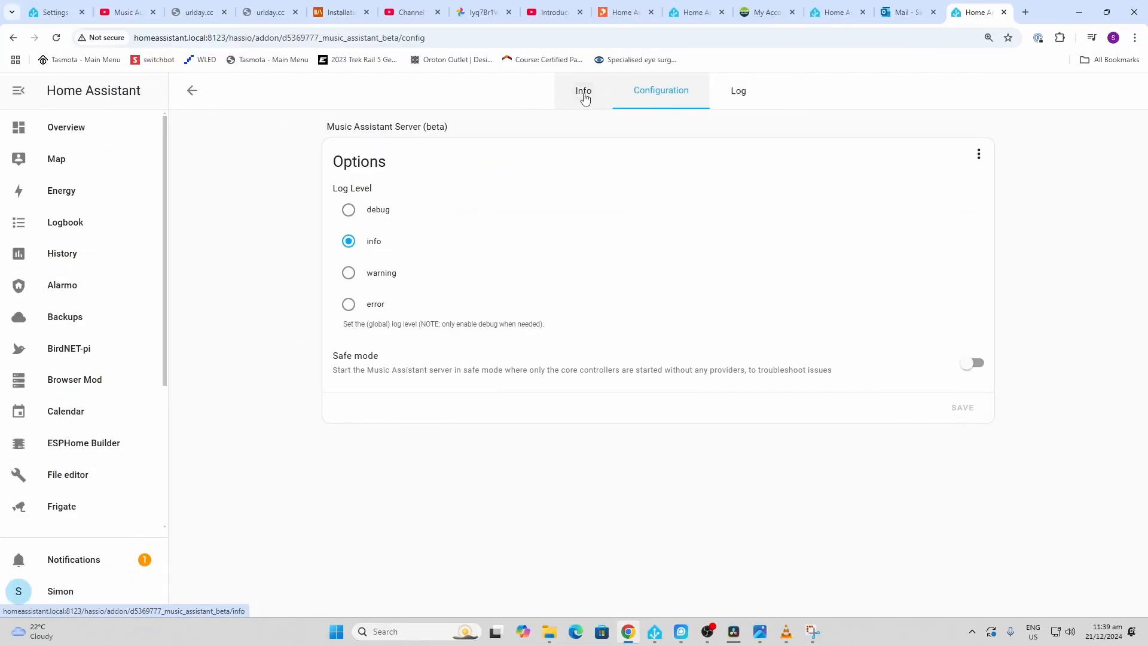
{"action": "left_click", "coordinate": [585, 98]}
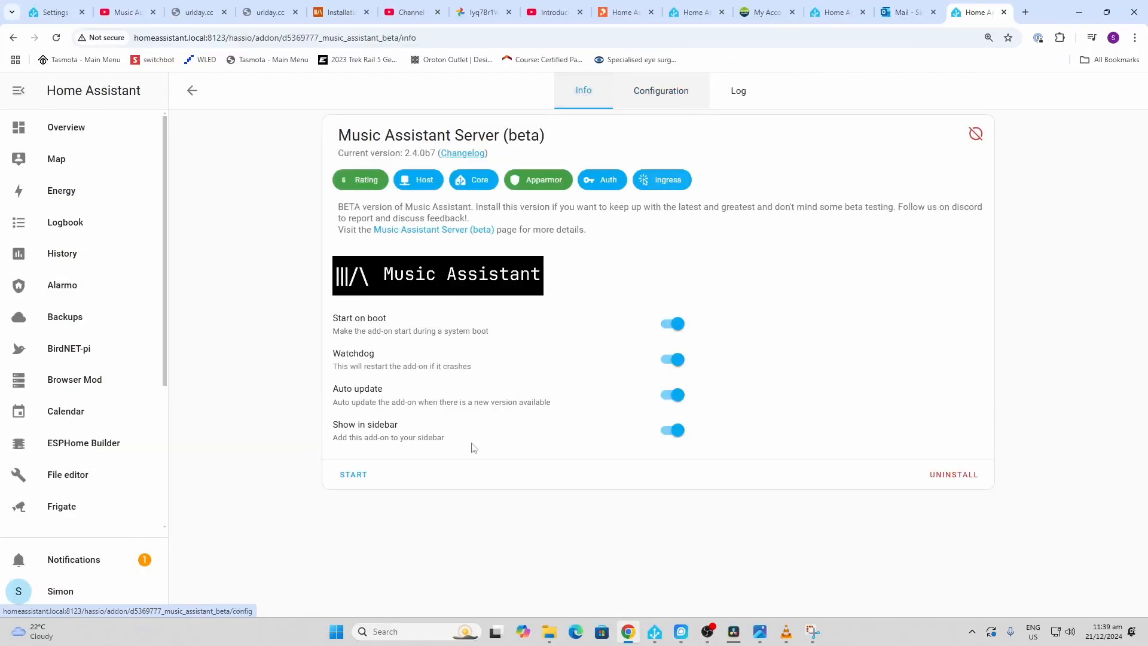
{"action": "left_click", "coordinate": [354, 477]}
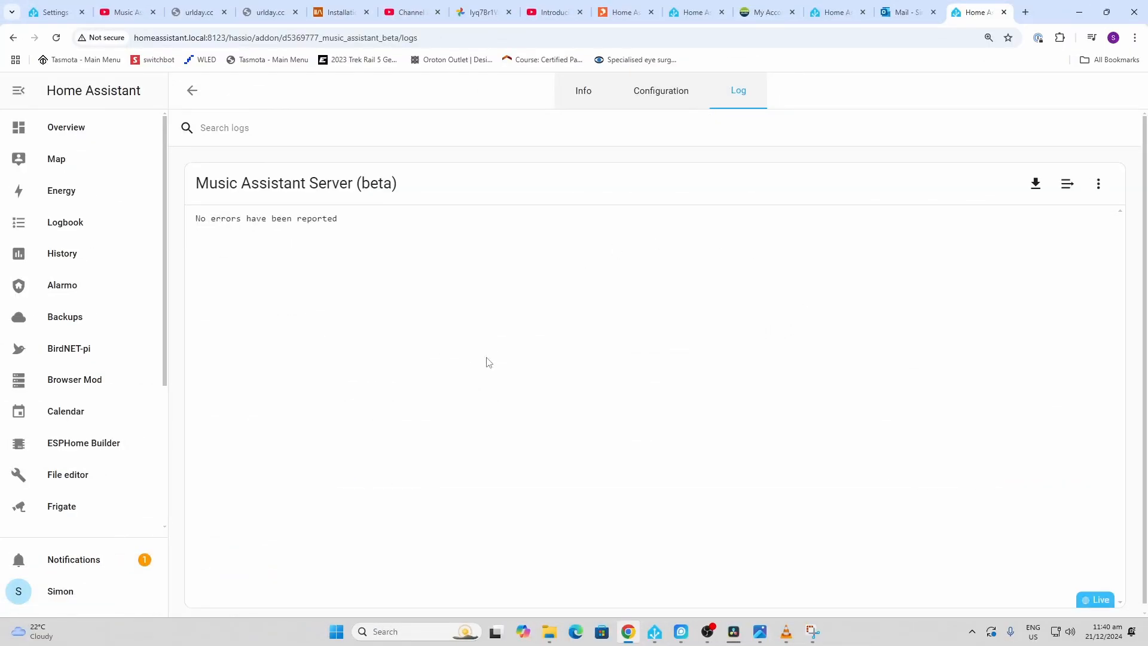
{"action": "left_click", "coordinate": [585, 92]}
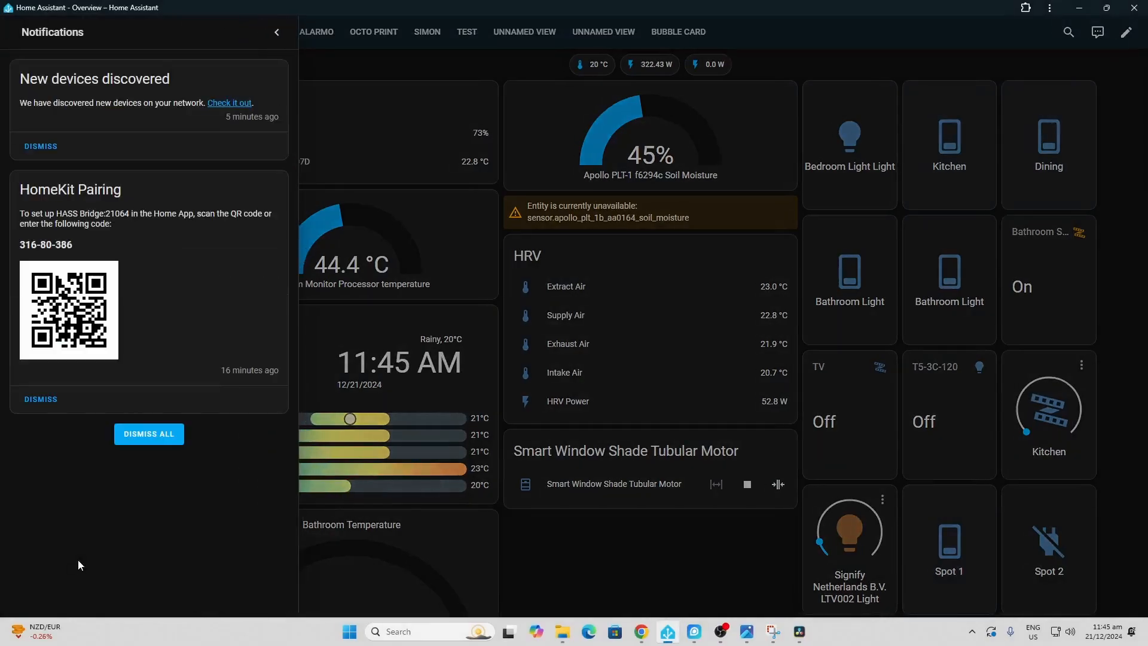
- Add the discovered Music Assistant integration, choosing the standard one rather than the custom one
{"action": "left_click", "coordinate": [232, 104]}
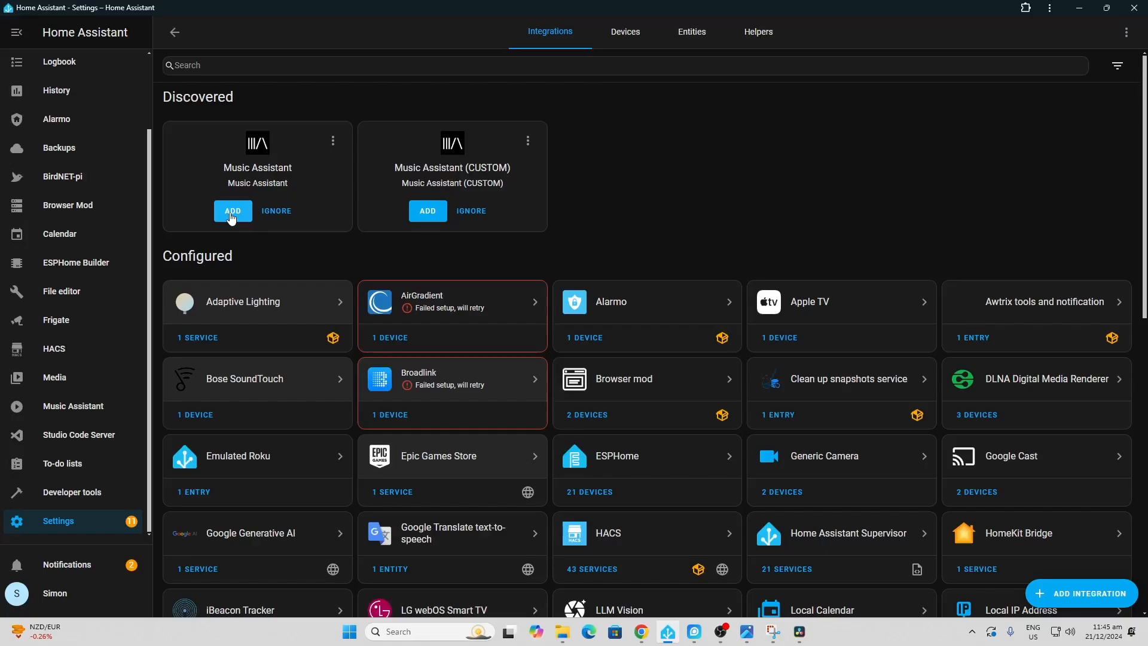
{"action": "left_click", "coordinate": [231, 213]}
{"action": "left_click", "coordinate": [734, 358]}
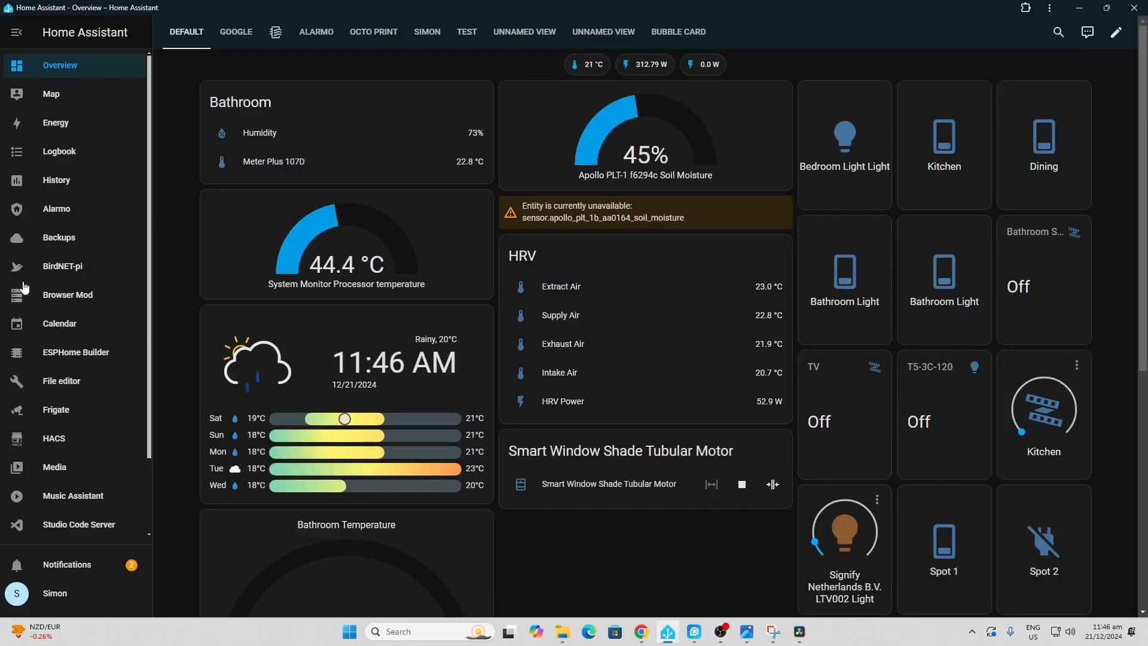
- Add Home Assistant as a plugin provider in the Music Assistant settings and save it
{"action": "left_click", "coordinate": [73, 501]}
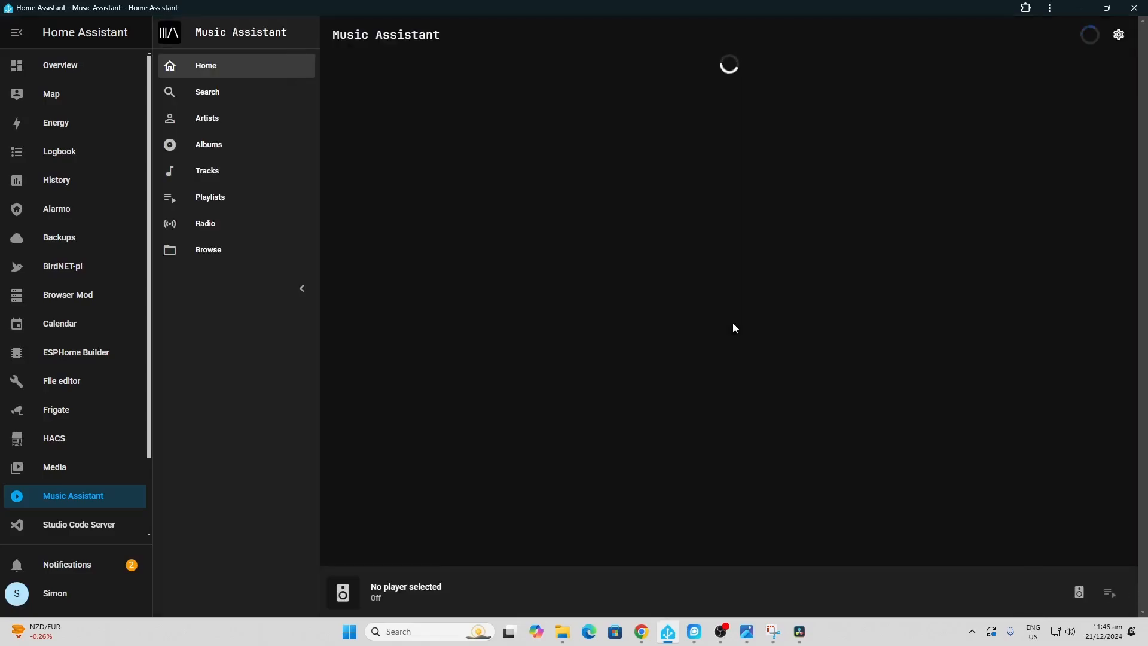
{"action": "left_click", "coordinate": [1119, 39]}
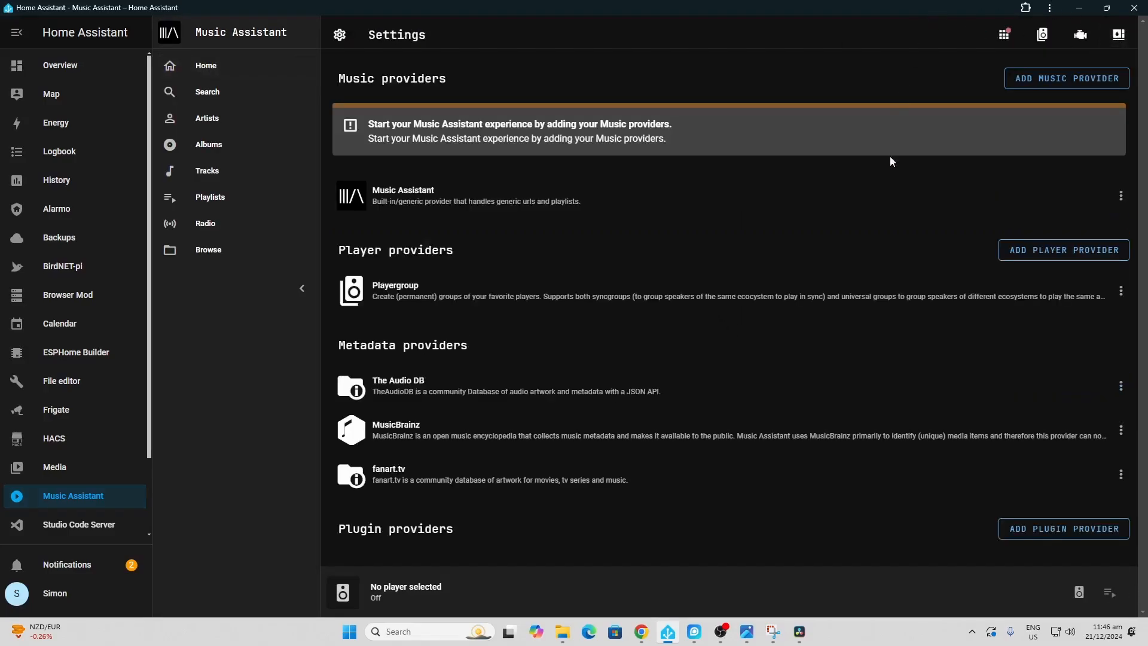
{"action": "left_click", "coordinate": [1096, 535]}
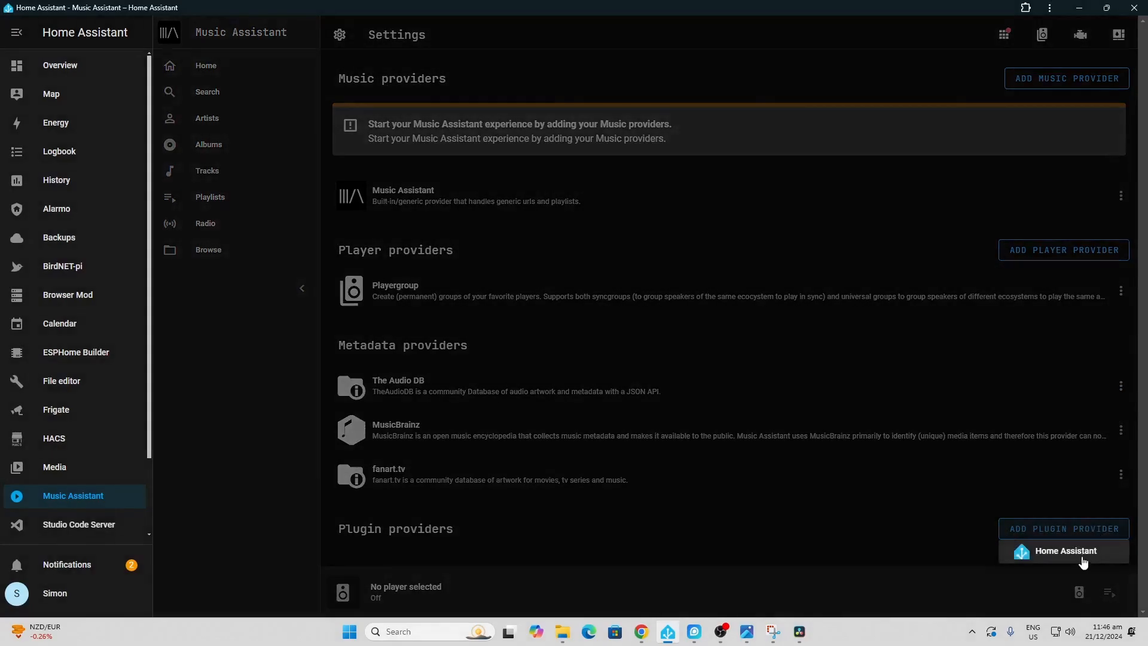
{"action": "left_click", "coordinate": [1082, 554]}
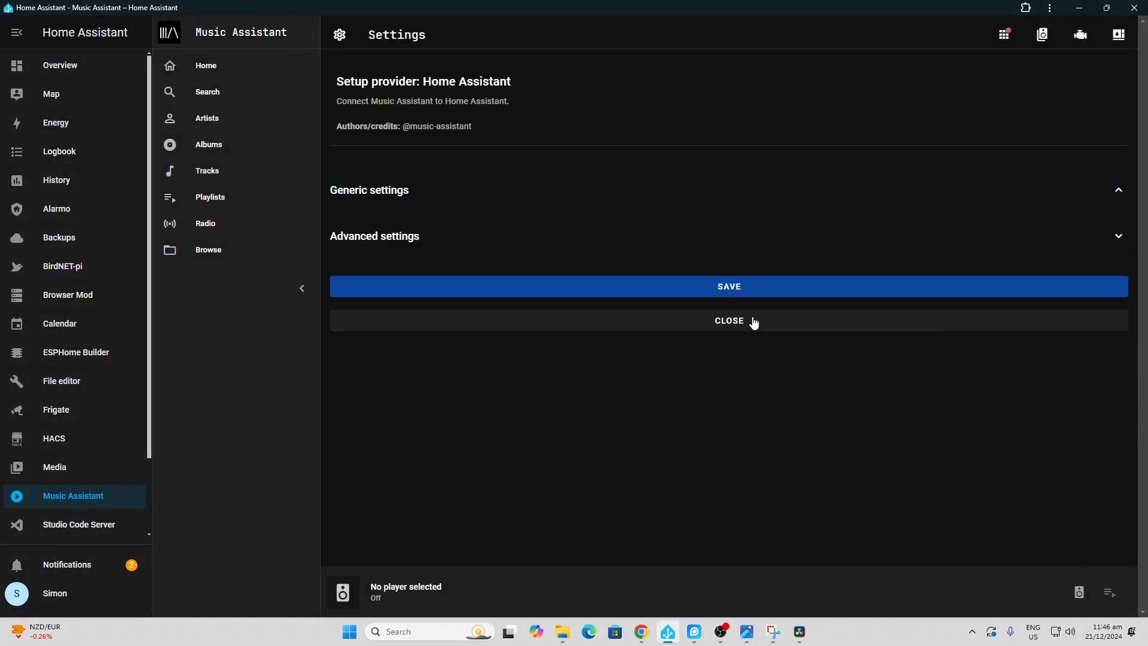
{"action": "left_click", "coordinate": [729, 287]}
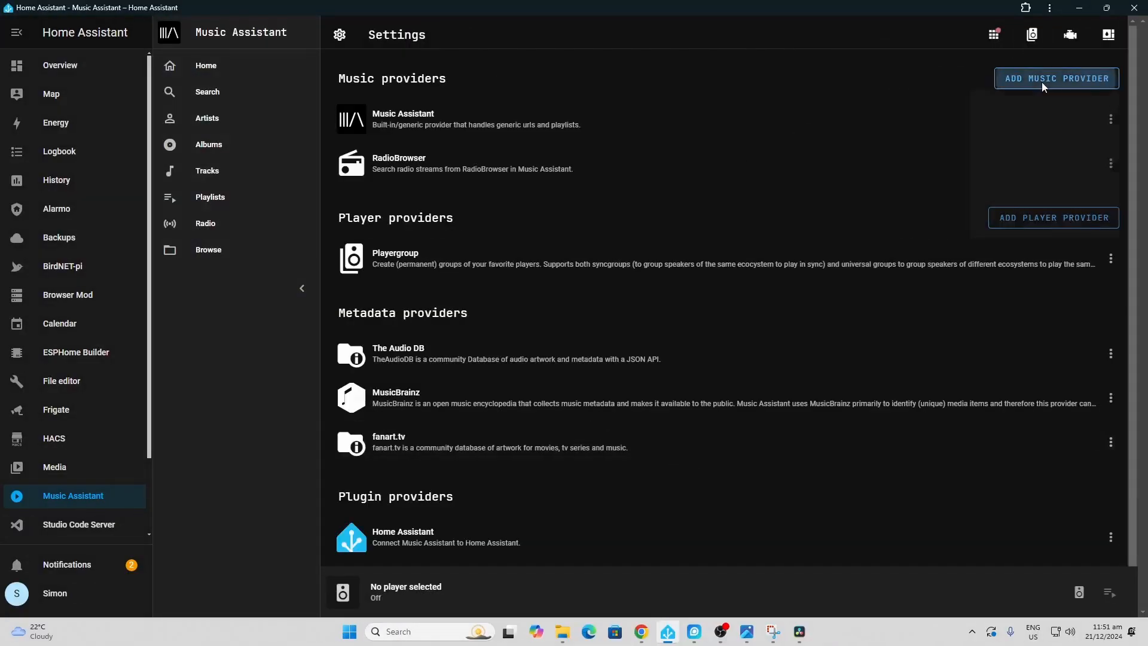
- Add Spotify as a music provider, authorise Music Assistant to access the Spotify account, and save the provider
{"action": "left_click", "coordinate": [1043, 87]}
{"action": "left_click", "coordinate": [969, 338]}
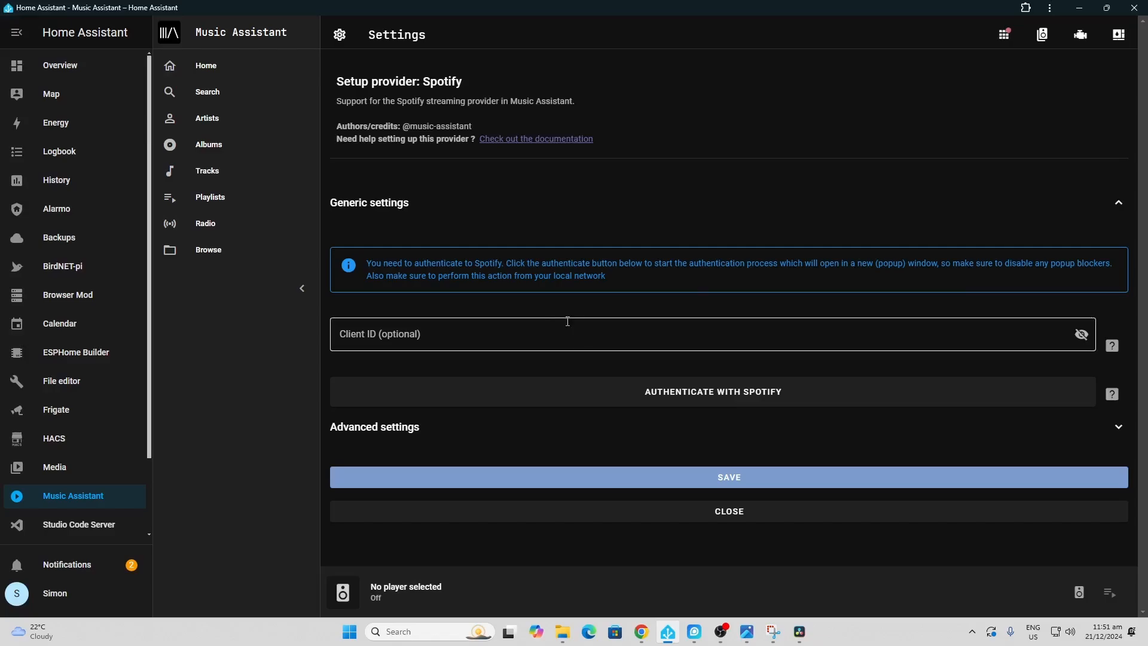
{"action": "left_click", "coordinate": [703, 396]}
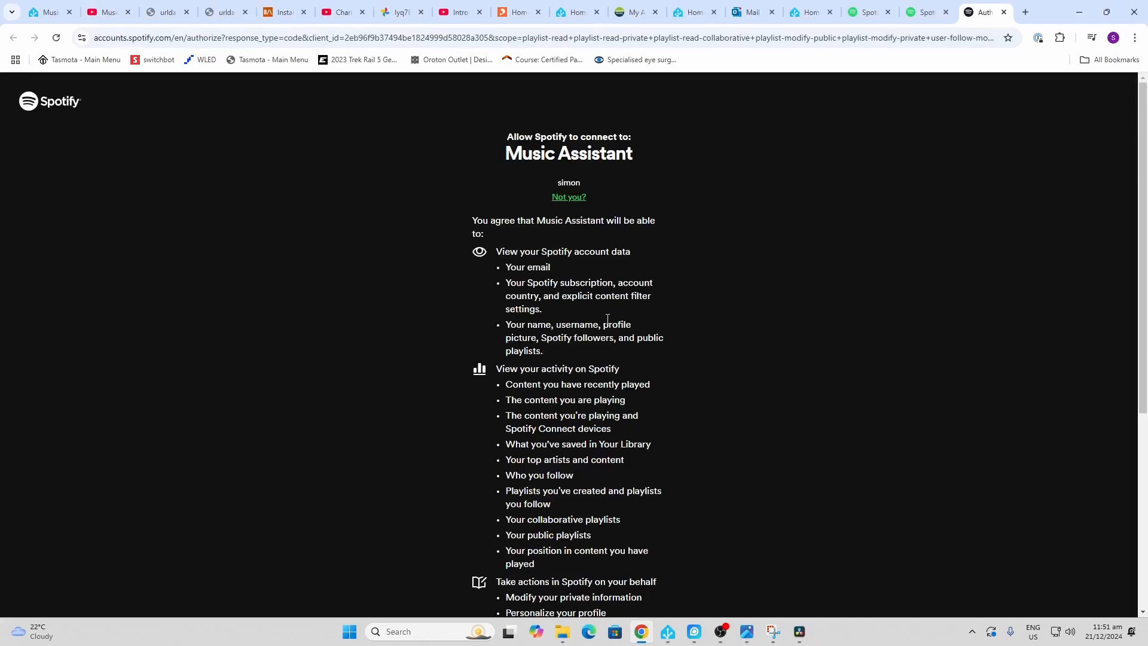
{"action": "scroll", "coordinate": [608, 319], "scroll_direction": "down", "scroll_amount": 5}
{"action": "left_click", "coordinate": [569, 484]}
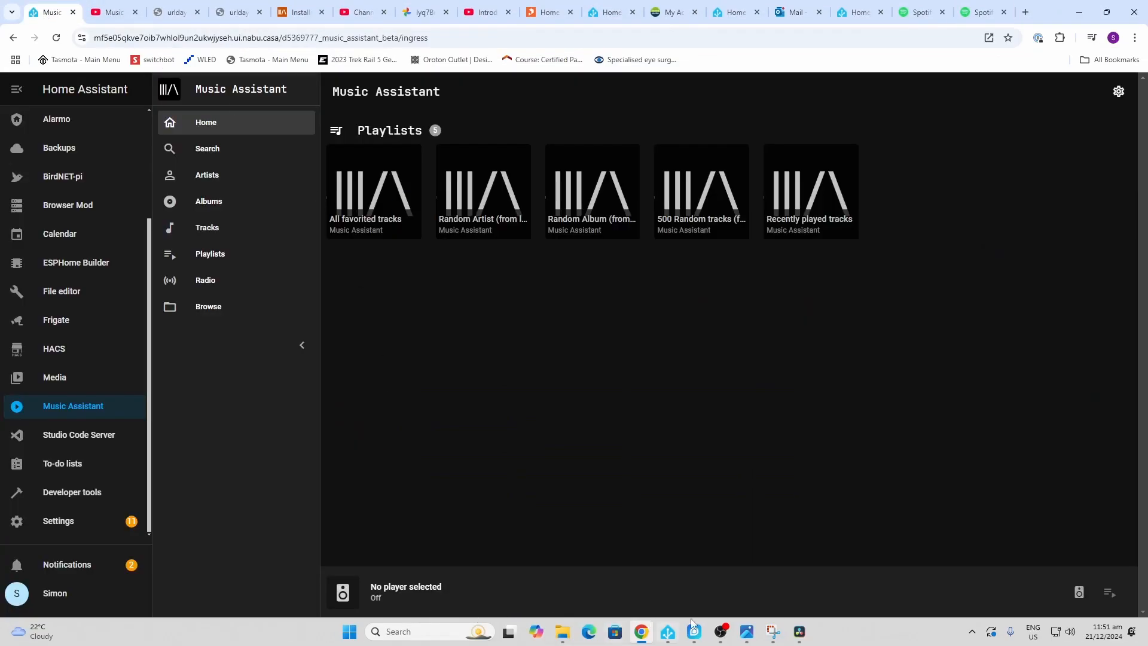
{"action": "left_click", "coordinate": [668, 631]}
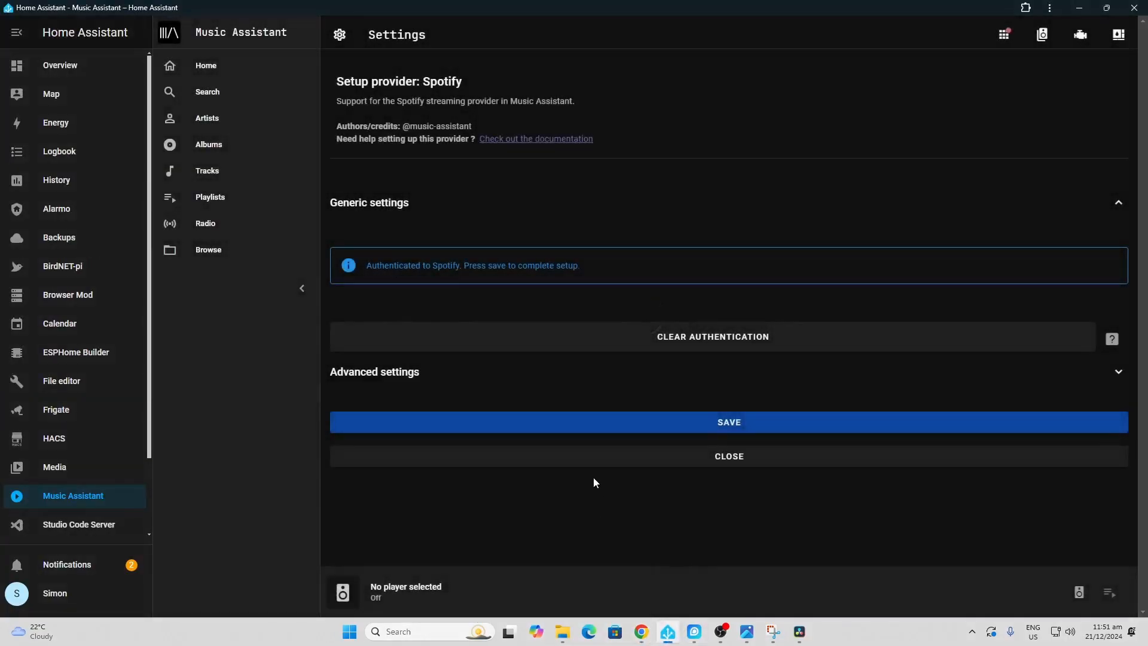
{"action": "left_click", "coordinate": [735, 423]}
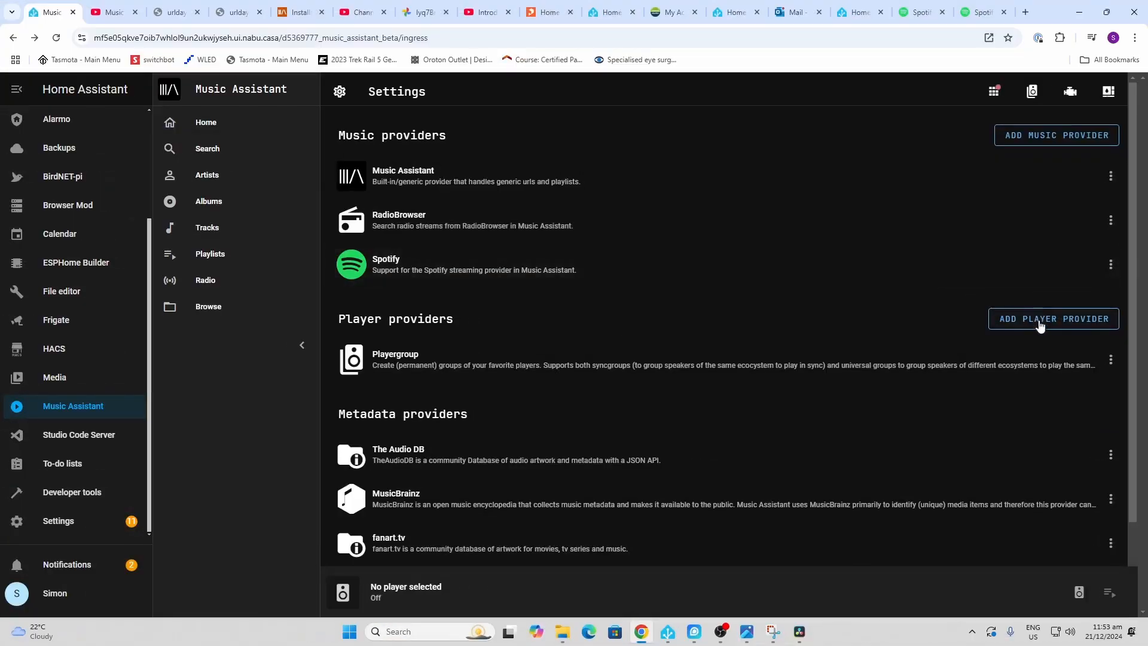
- Add the Home Assistant MediaPlayers player provider with SoundTouch 30 (media_player.soundtouch_30) and LG webOS TV 17AE as player entities, and save it
{"action": "left_click", "coordinate": [1039, 323]}
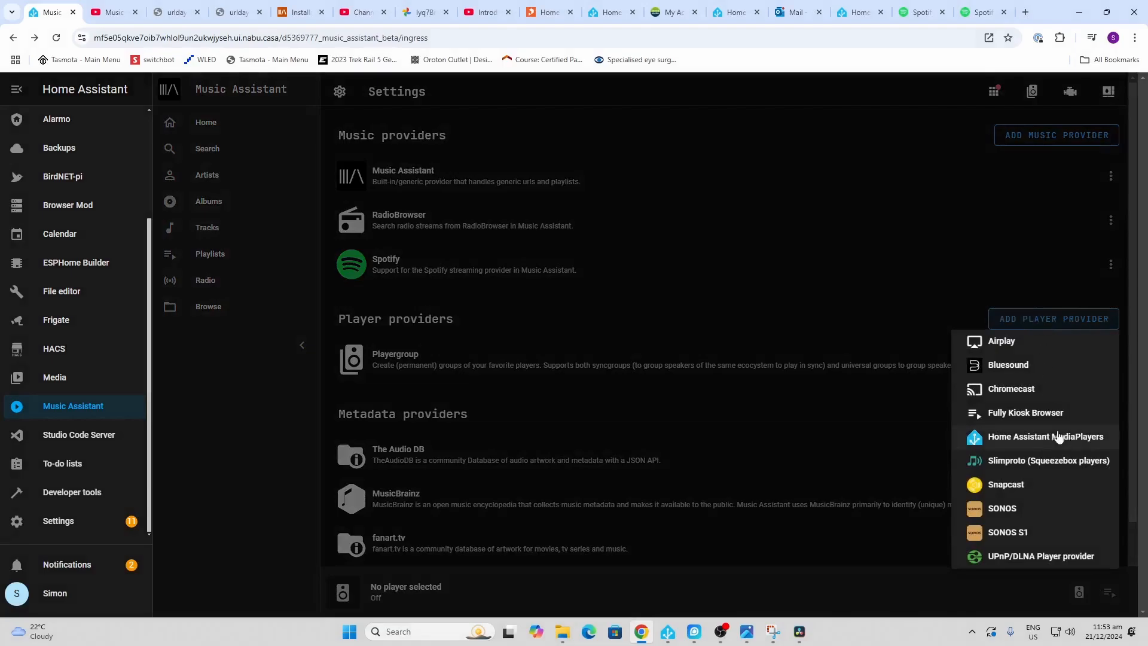
{"action": "left_click", "coordinate": [1058, 443]}
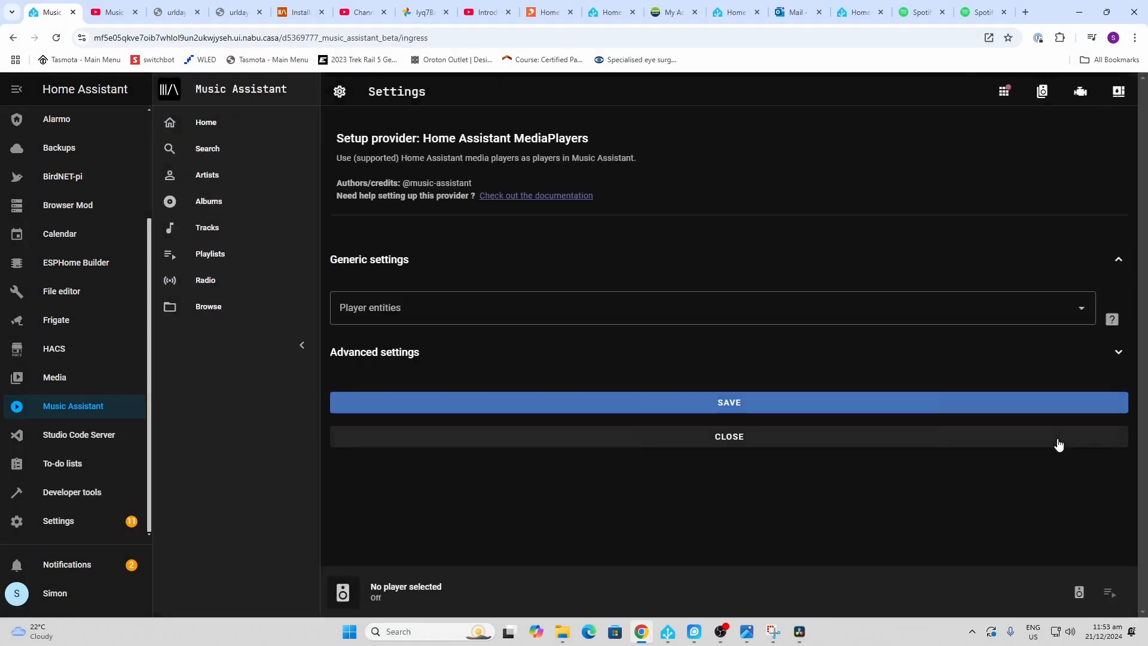
{"action": "left_click", "coordinate": [362, 314]}
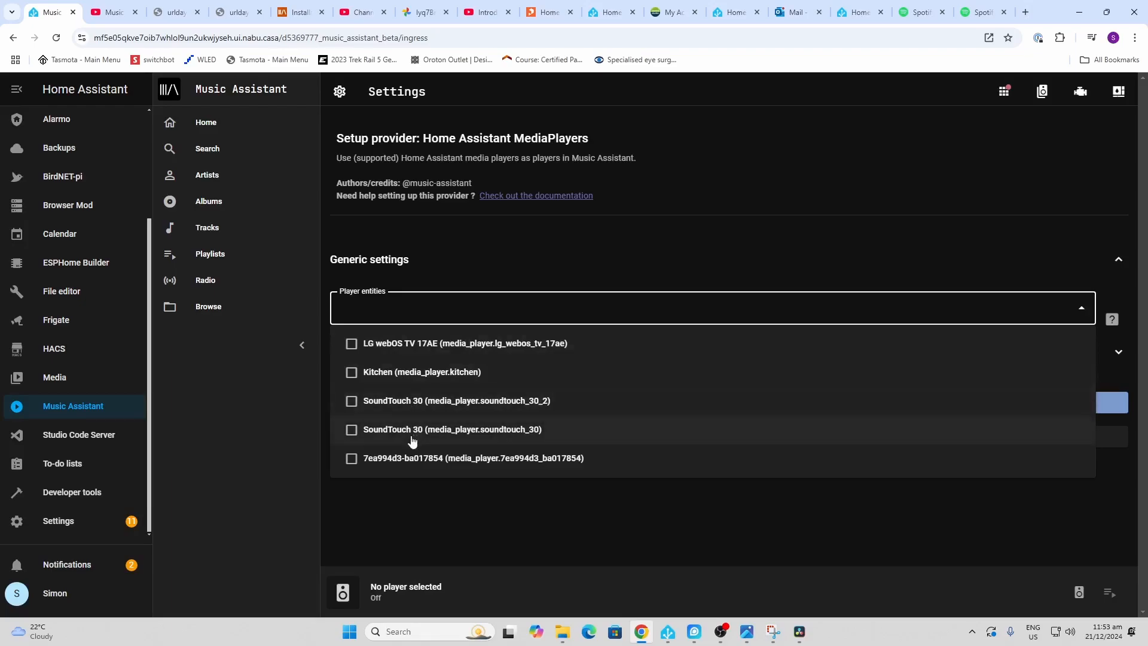
{"action": "left_click", "coordinate": [351, 430]}
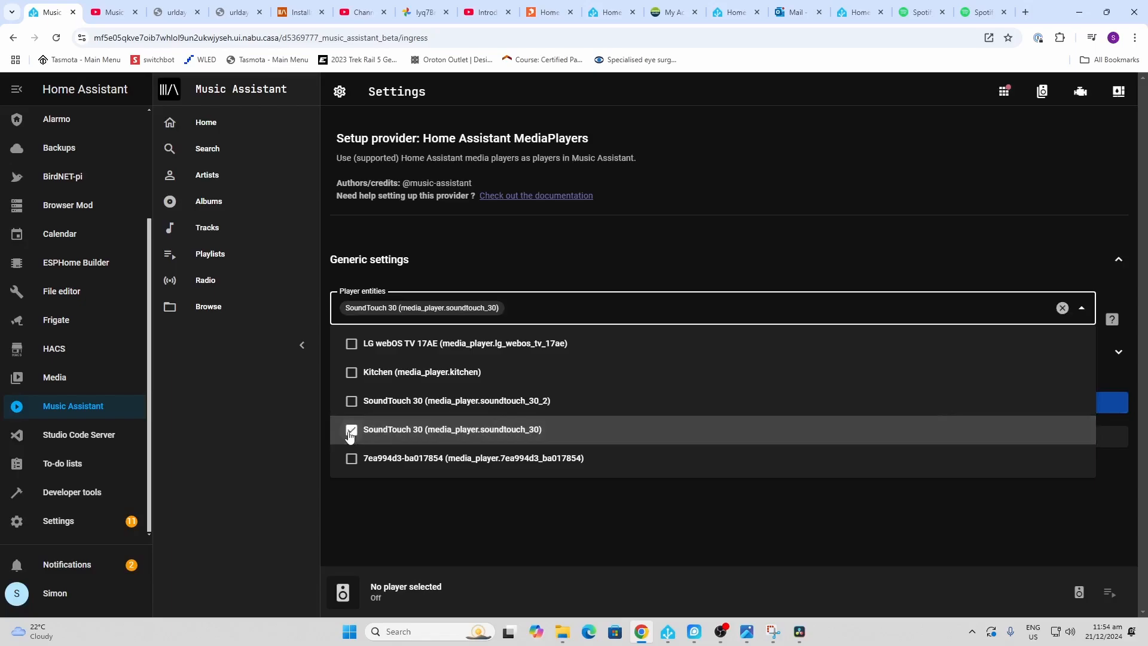
{"action": "left_click", "coordinate": [352, 345]}
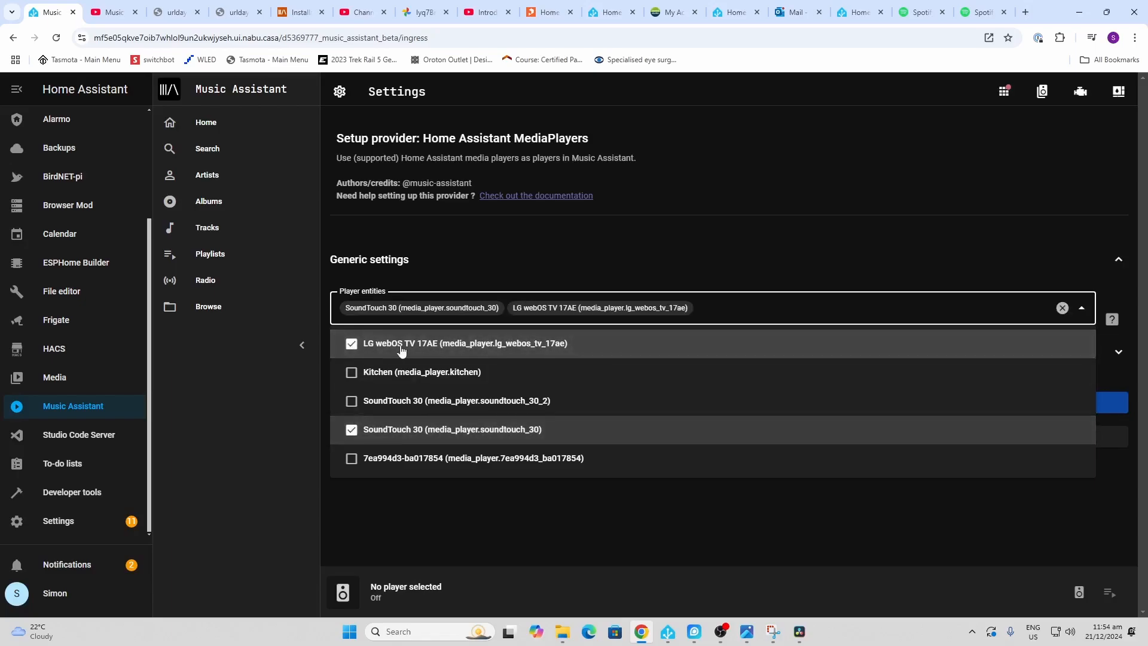
{"action": "left_click", "coordinate": [1111, 378]}
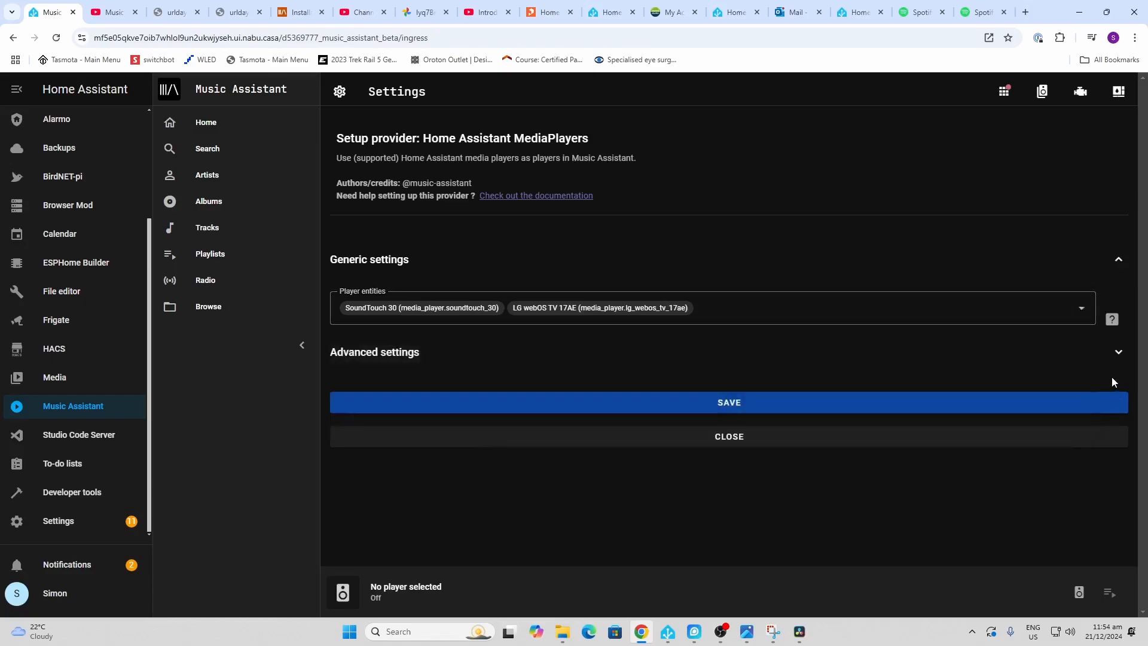
{"action": "left_click", "coordinate": [763, 401]}
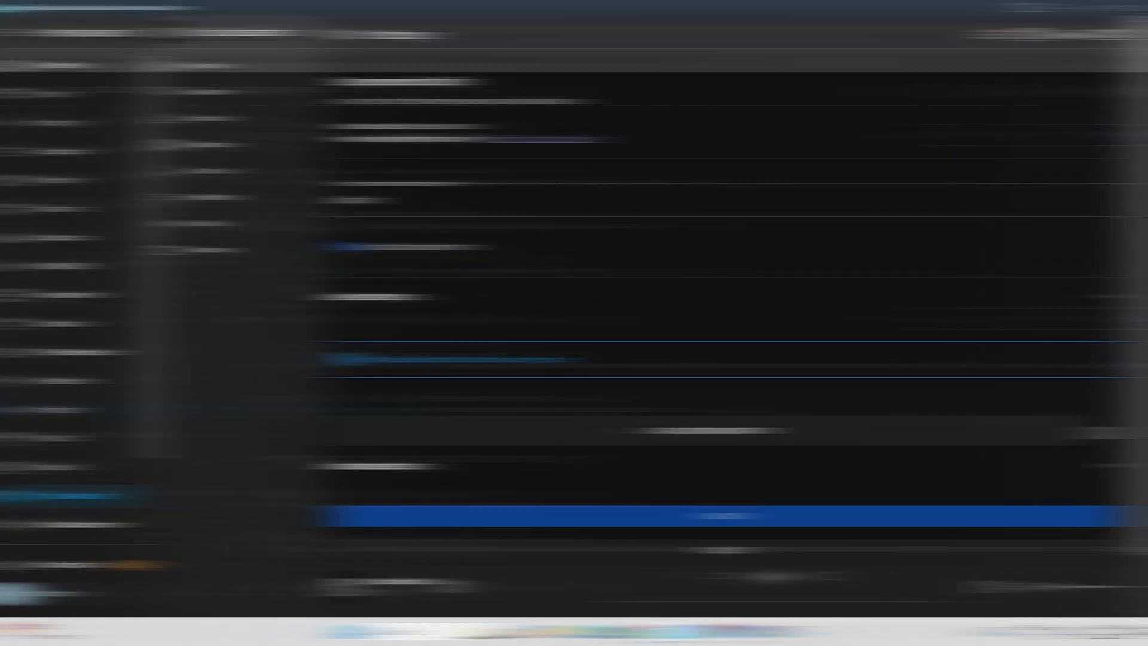
- Look through the recently played items, artists, albums, playlists and tracks on the Music Assistant home page
{"action": "left_click", "coordinate": [183, 65]}
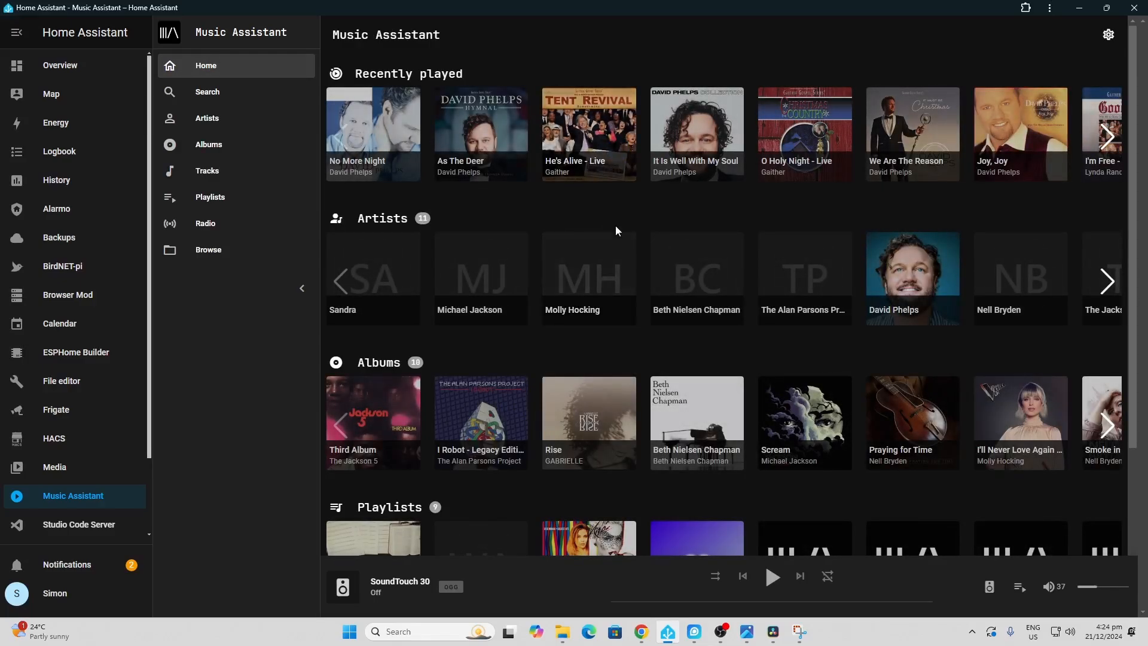
{"action": "scroll", "coordinate": [617, 230], "scroll_direction": "down", "scroll_amount": 1}
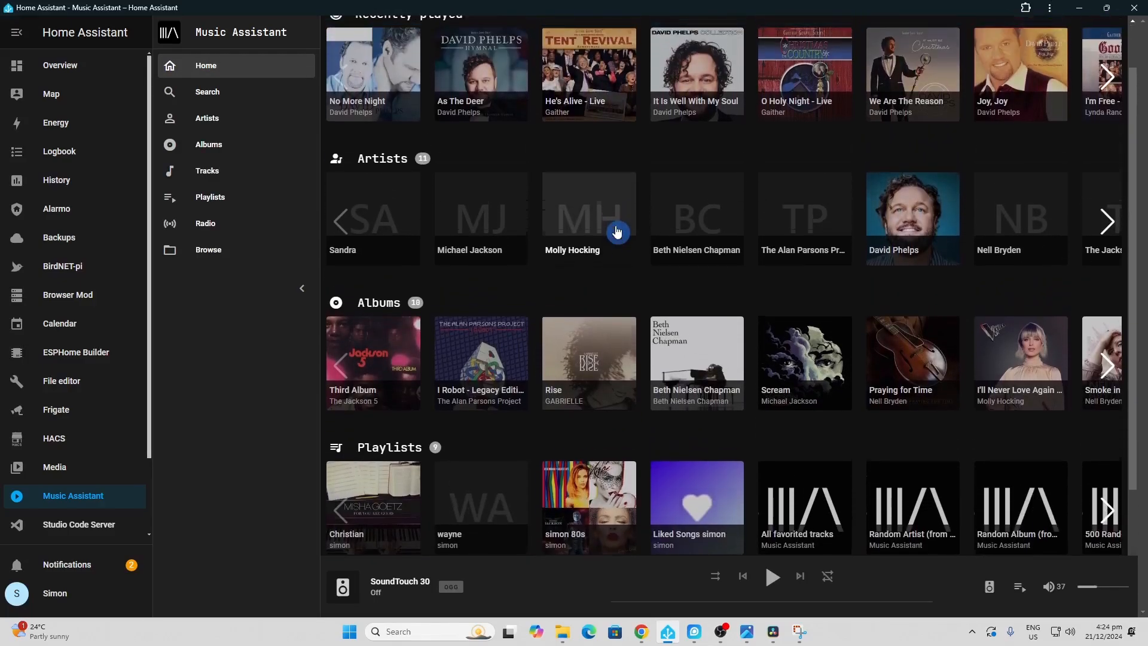
{"action": "scroll", "coordinate": [616, 231], "scroll_direction": "down", "scroll_amount": 3}
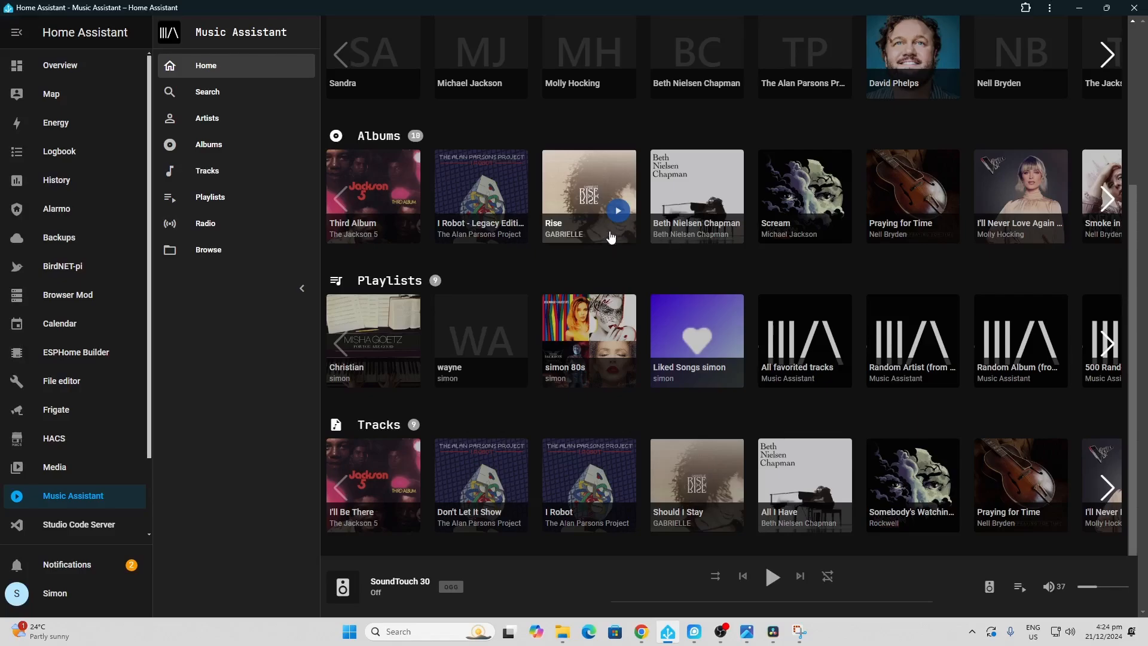
- Search Music Assistant for "billy idol" and look through the matching tracks, artists, albums and playlists
{"action": "left_click", "coordinate": [242, 100]}
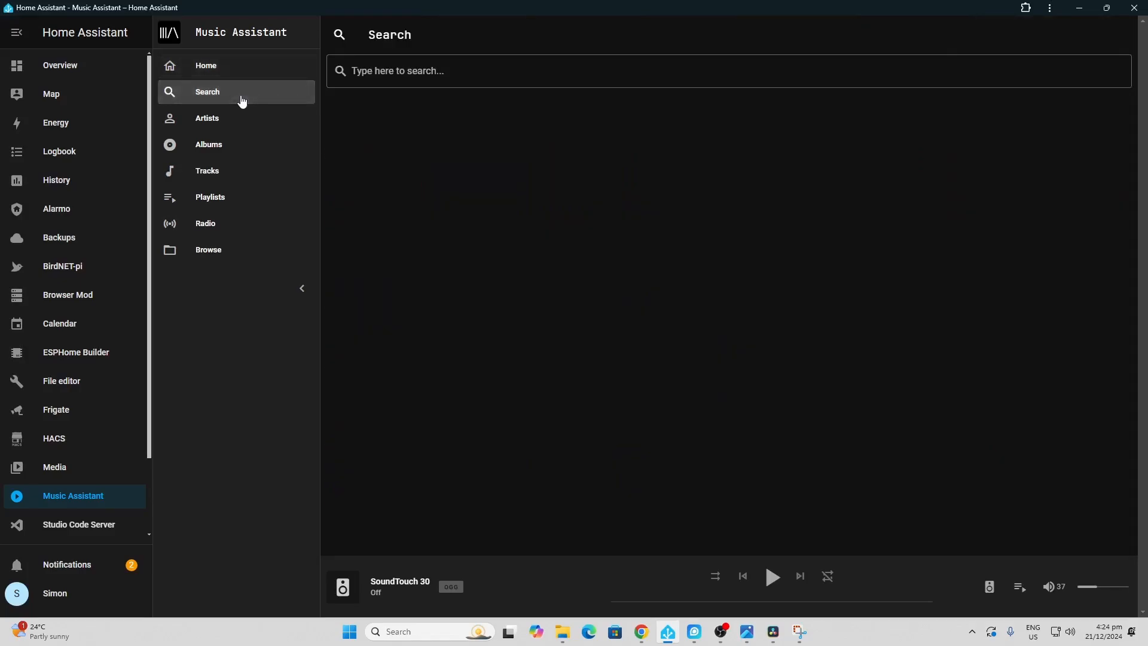
{"action": "left_click", "coordinate": [554, 76]}
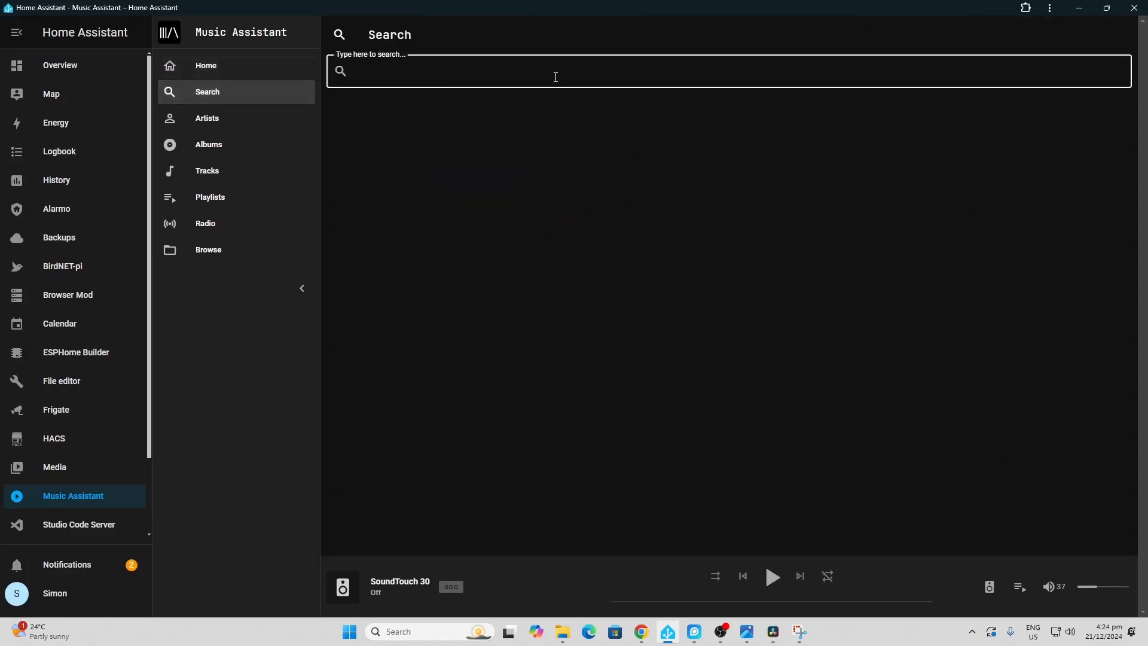
{"action": "type", "text": "bill"}
{"action": "type", "text": "y if"}
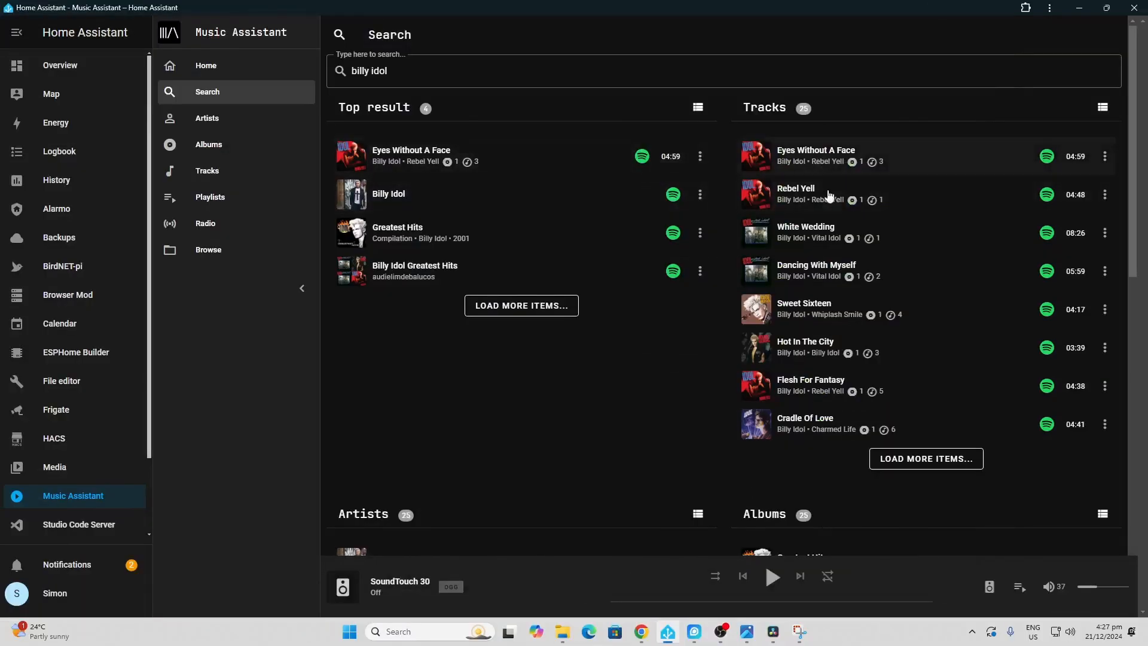
{"action": "scroll", "coordinate": [415, 431], "scroll_direction": "down", "scroll_amount": 4}
{"action": "scroll", "coordinate": [532, 441], "scroll_direction": "down", "scroll_amount": 7}
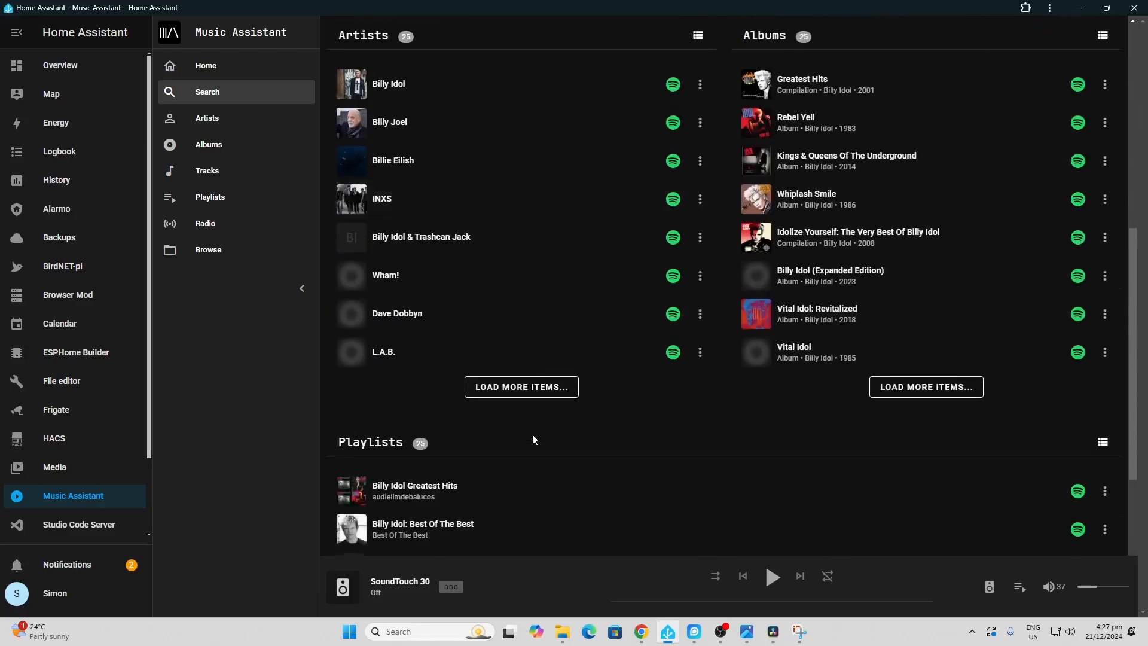
{"action": "scroll", "coordinate": [558, 429], "scroll_direction": "down", "scroll_amount": 2}
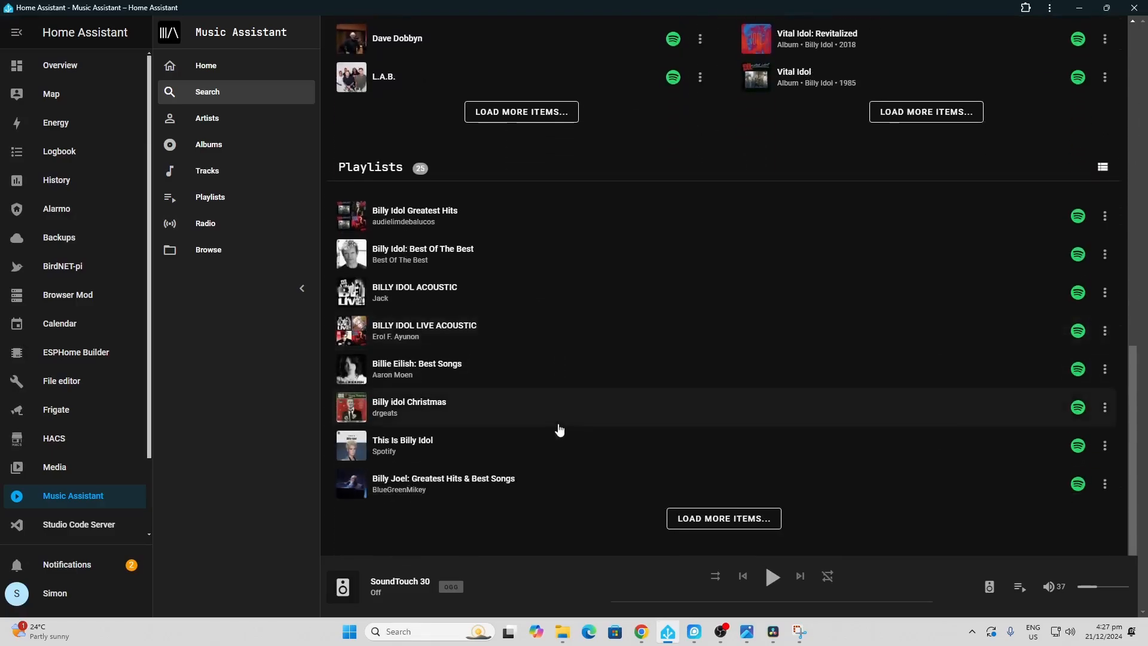
{"action": "scroll", "coordinate": [560, 433], "scroll_direction": "up", "scroll_amount": 7}
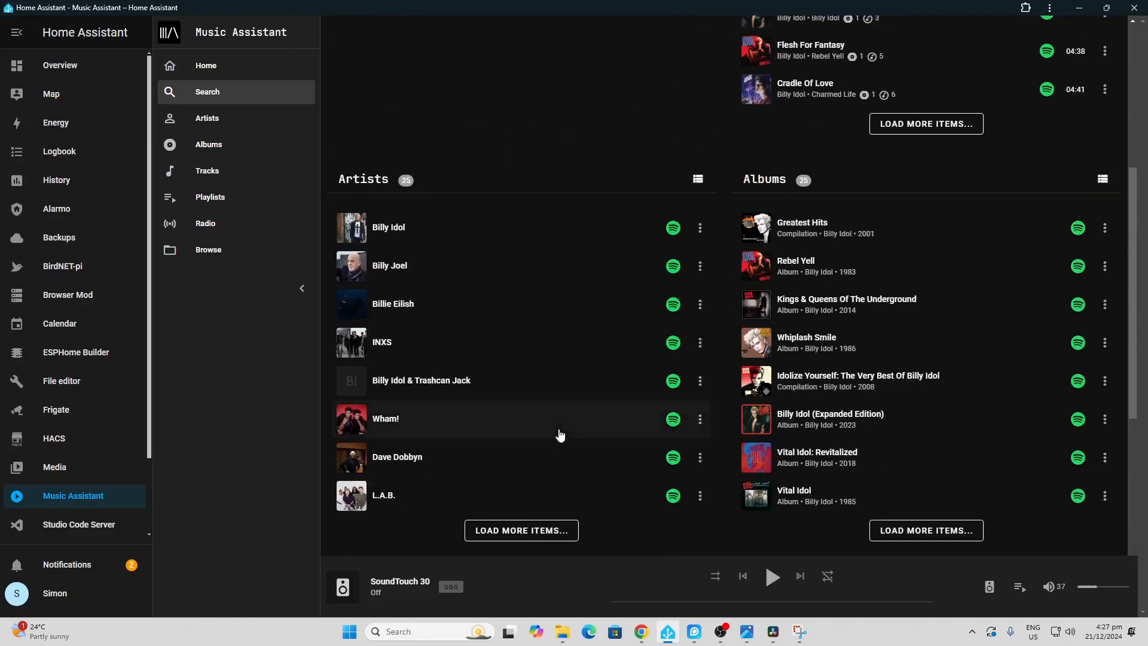
{"action": "scroll", "coordinate": [559, 435], "scroll_direction": "up", "scroll_amount": 6}
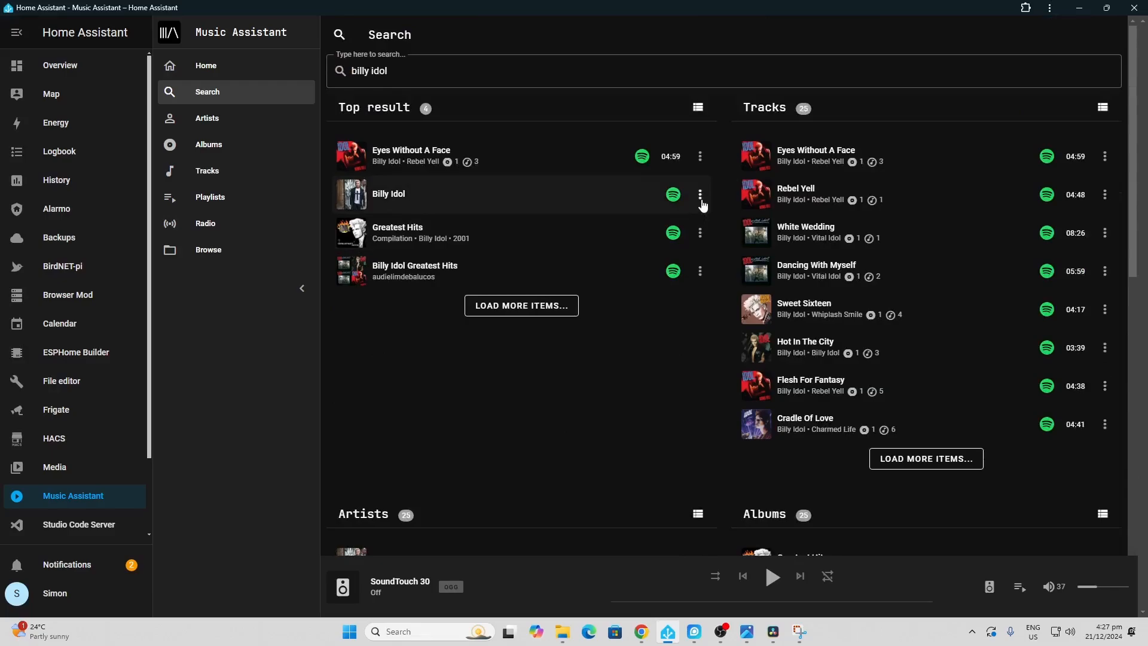
- View the actions offered for the track Rebel Yell, and show the library's artists
{"action": "left_click", "coordinate": [1105, 194]}
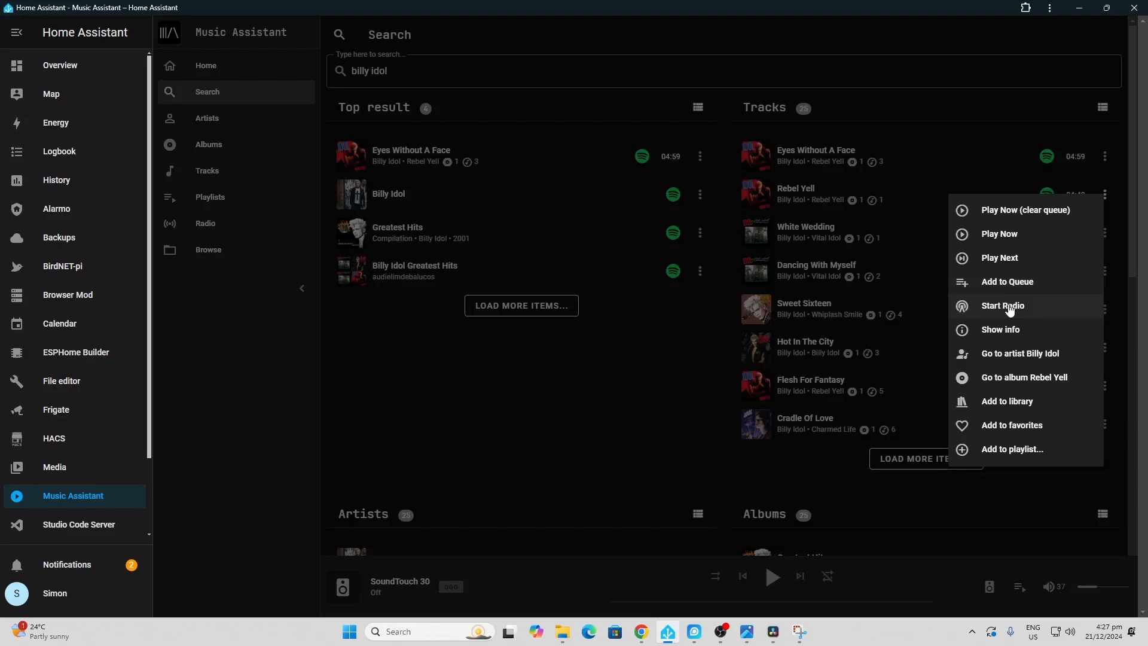
{"action": "left_click", "coordinate": [231, 122]}
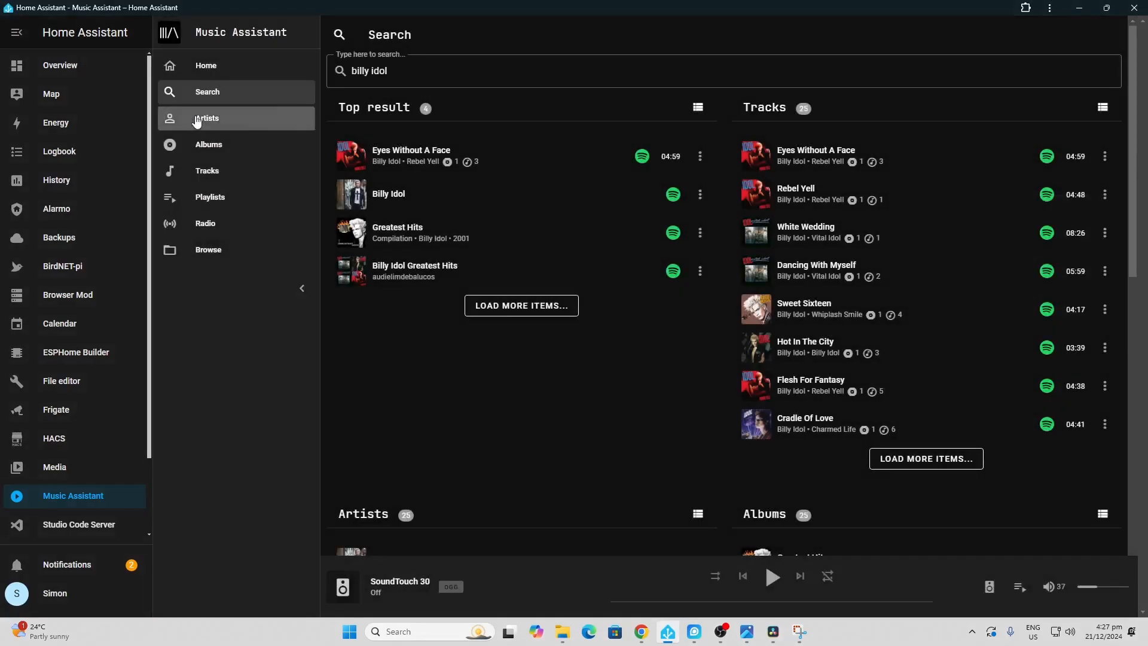
{"action": "left_click", "coordinate": [211, 120]}
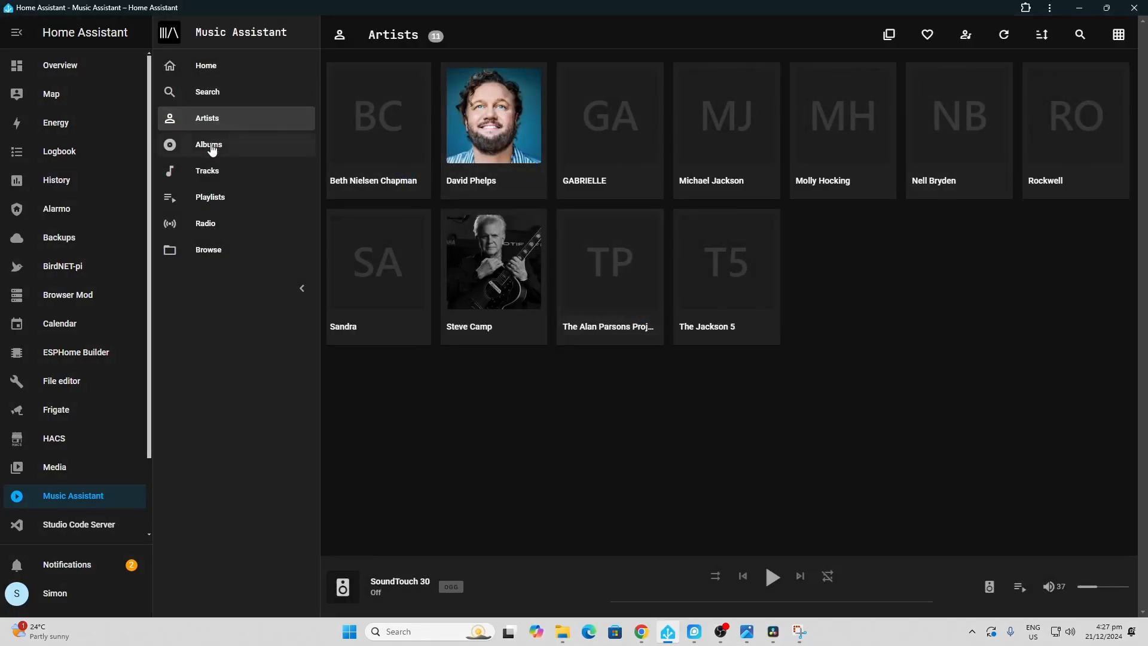
- Look through the library's albums, tracks and playlists
{"action": "left_click", "coordinate": [241, 145]}
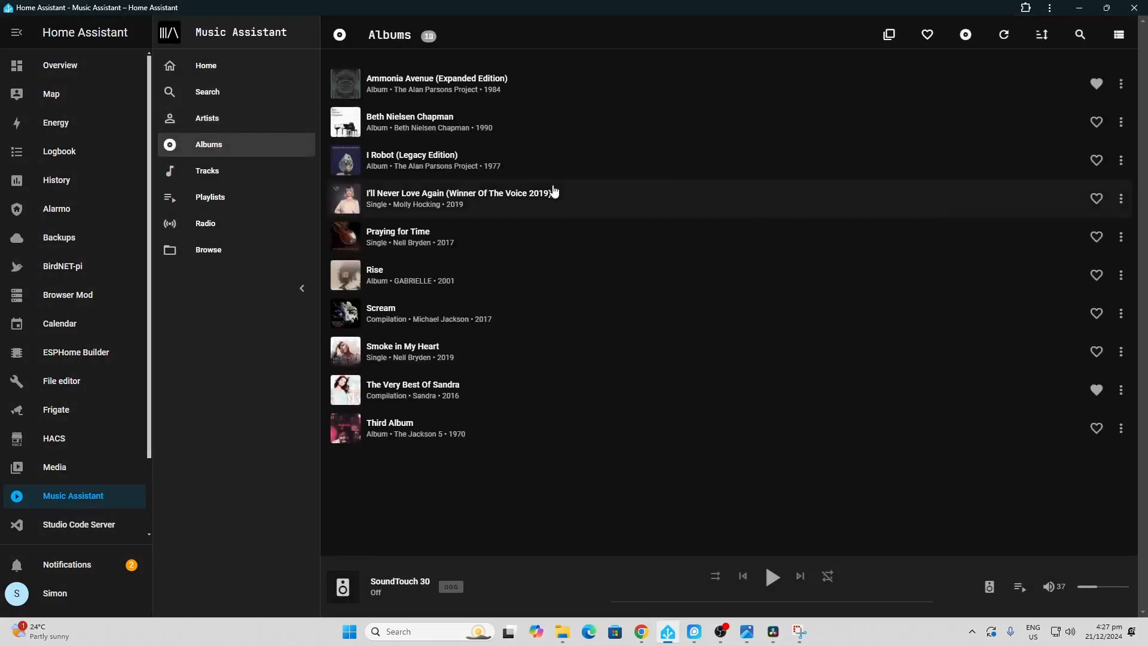
{"action": "left_click", "coordinate": [202, 174]}
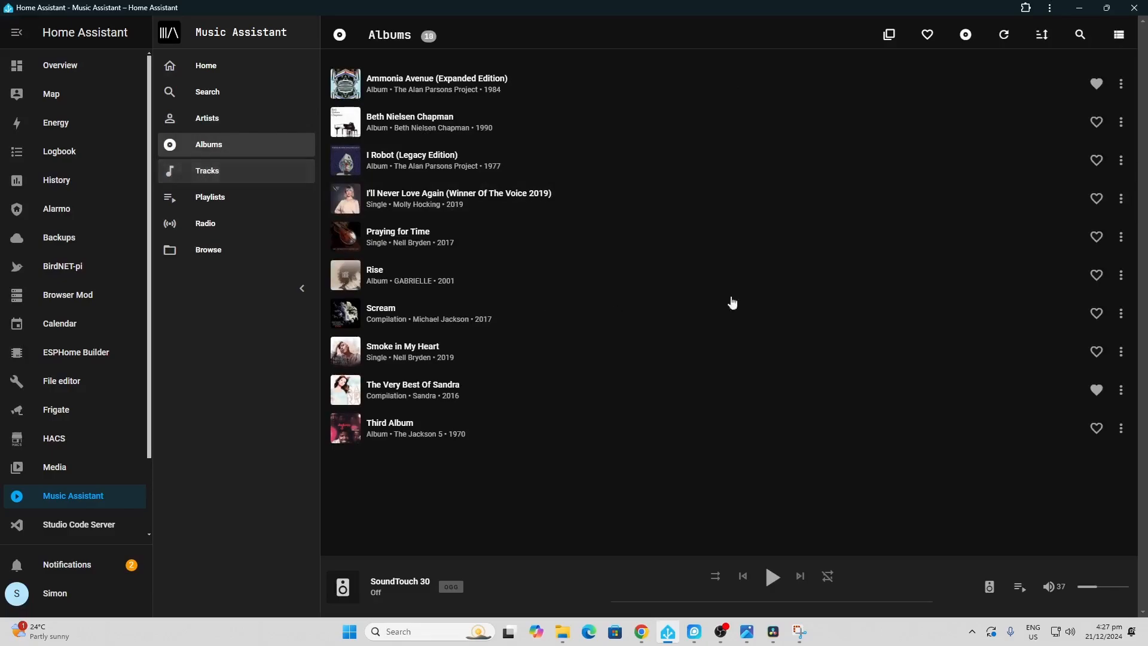
{"action": "left_click", "coordinate": [210, 197]}
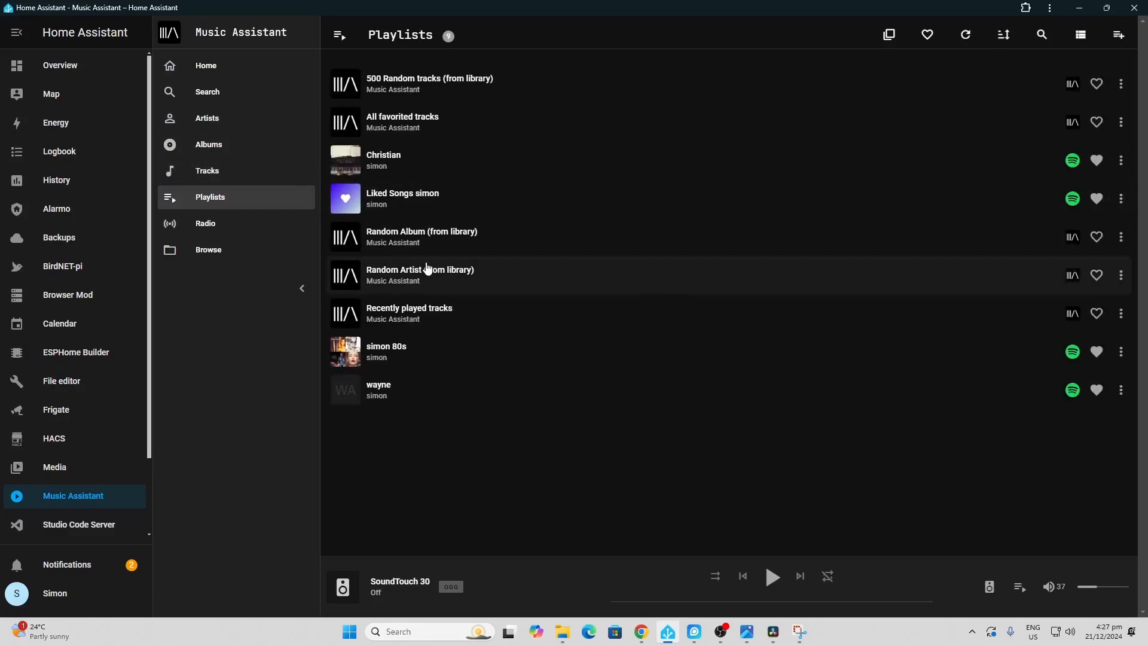
- Start adding a radio item from a URL, and copy the RNZ National stream link from the RNZ audio help page in Chrome
{"action": "left_click", "coordinate": [205, 225]}
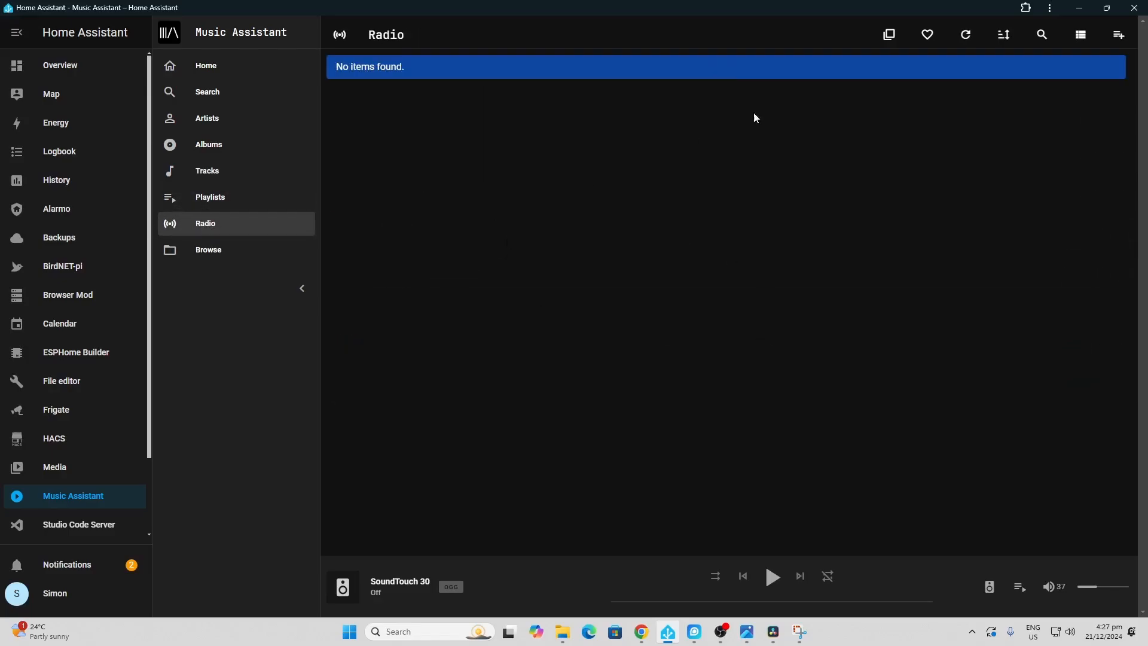
{"action": "left_click", "coordinate": [1118, 36]}
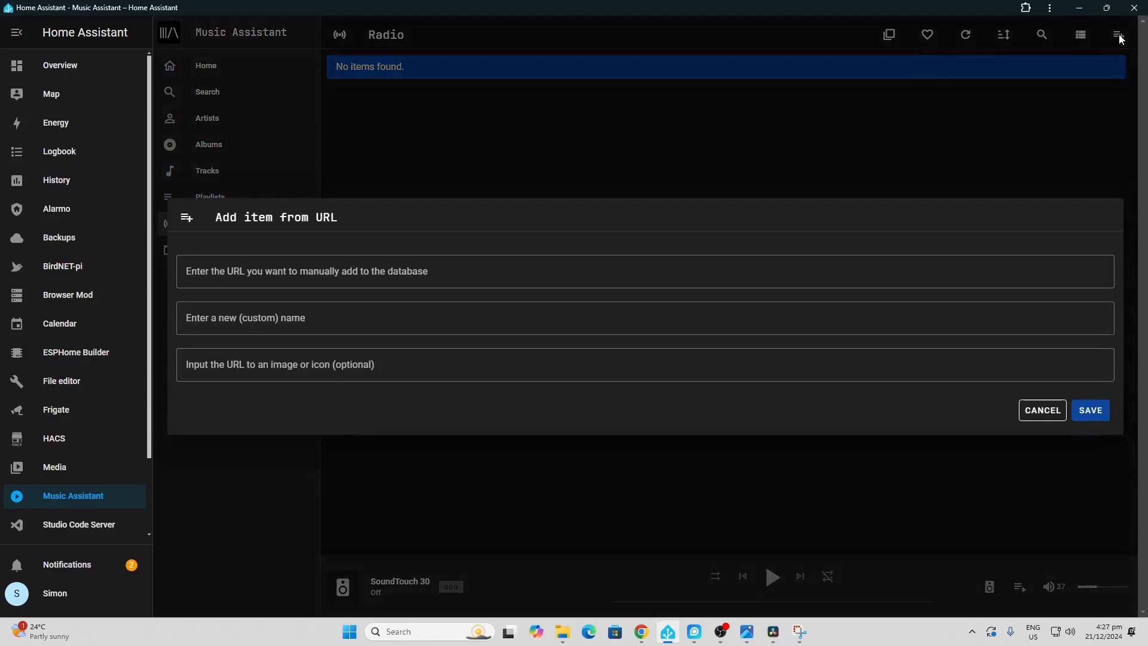
{"action": "left_click", "coordinate": [642, 632]}
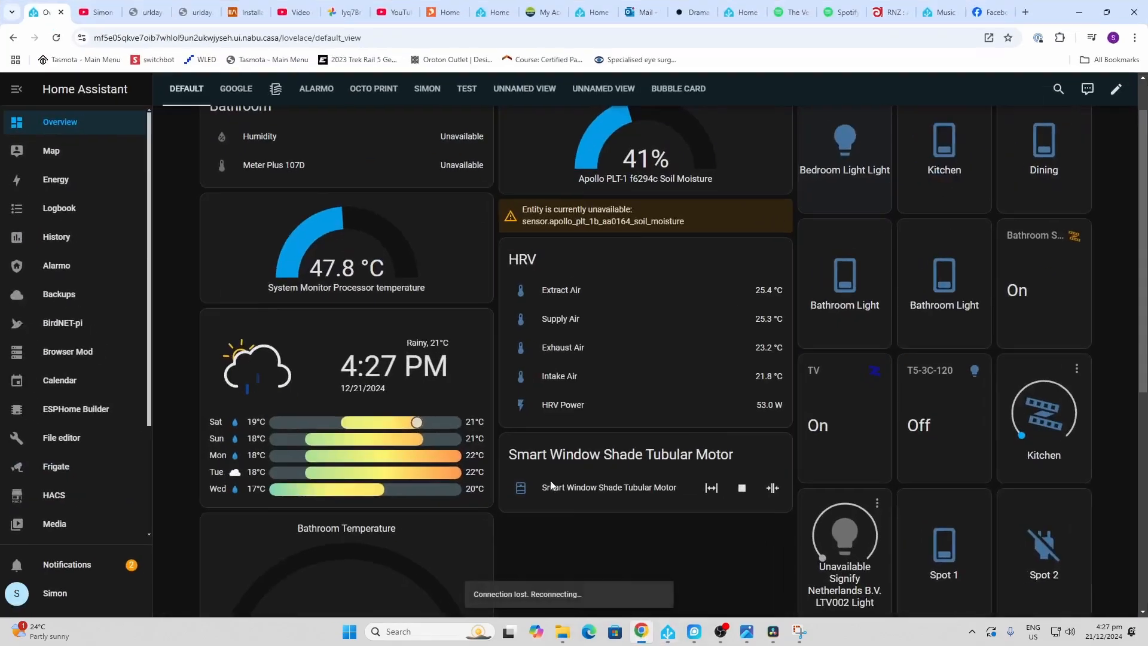
{"action": "left_click", "coordinate": [881, 16]}
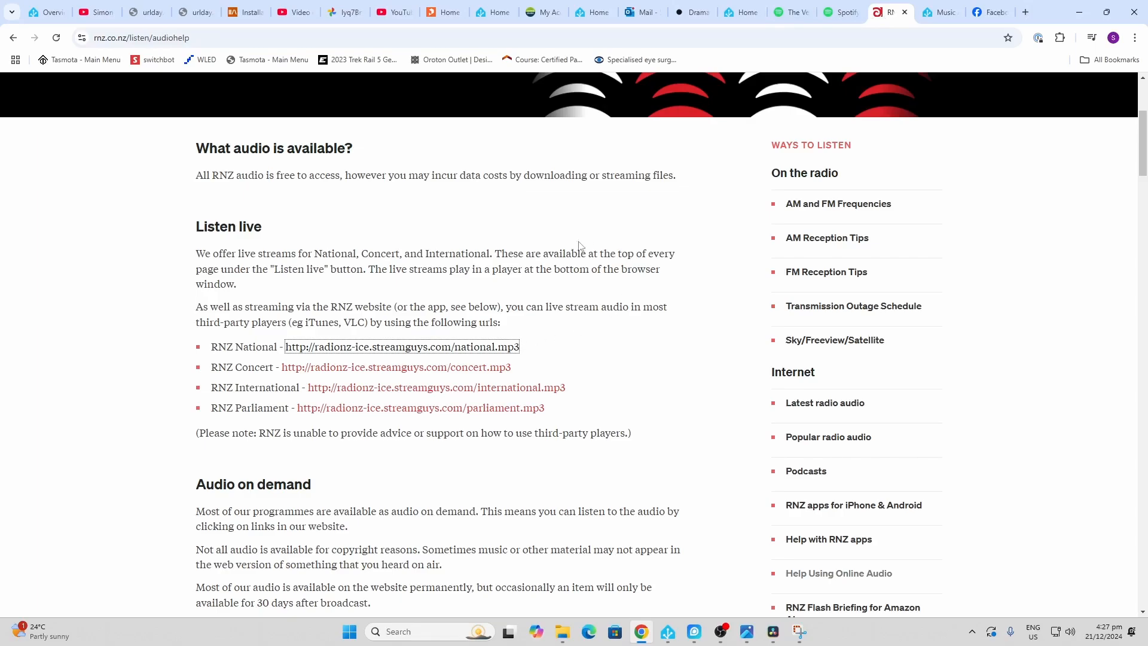
{"action": "right_click", "coordinate": [417, 353]}
{"action": "left_click", "coordinate": [449, 444]}
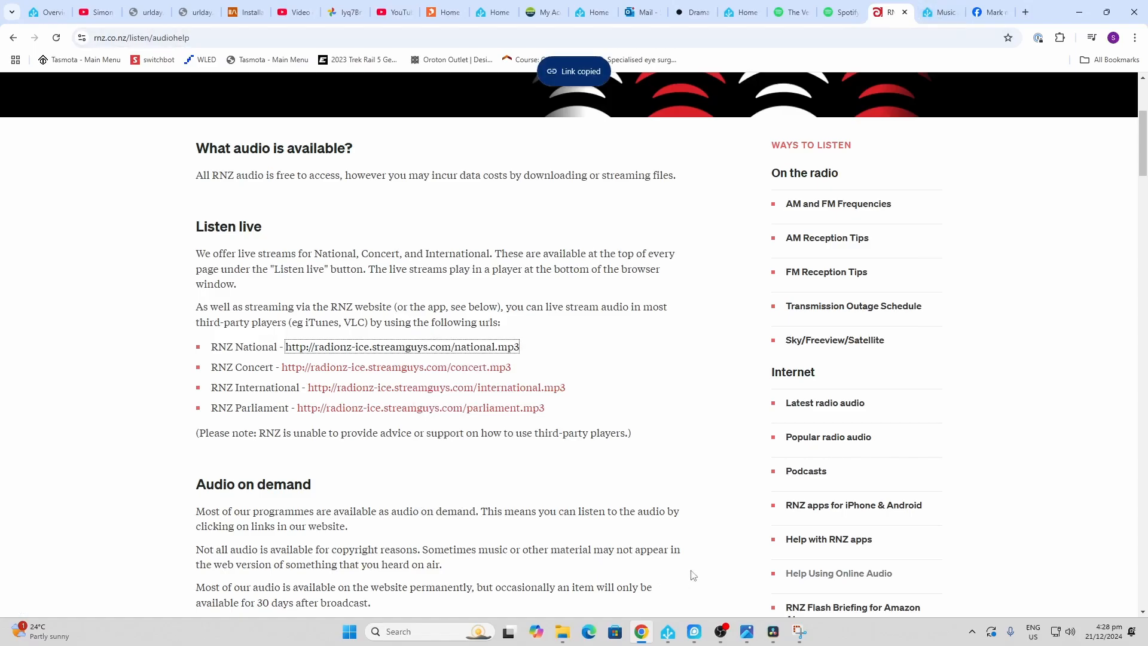
{"action": "left_click", "coordinate": [668, 631]}
{"action": "left_click", "coordinate": [264, 274]}
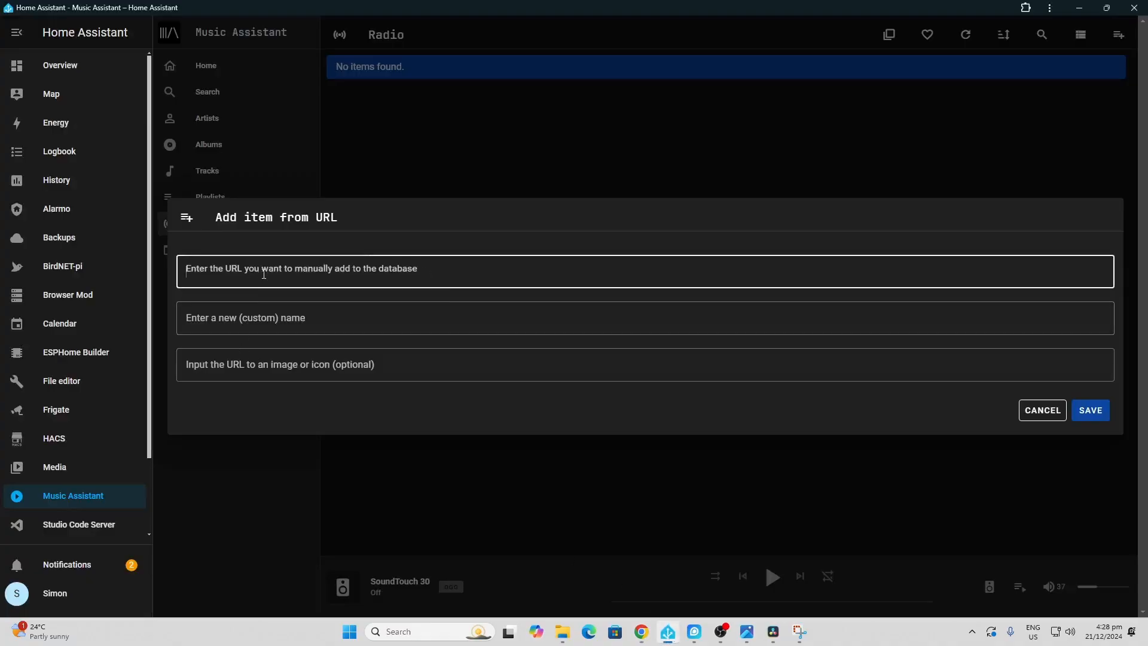
{"action": "right_click", "coordinate": [263, 275]}
{"action": "left_click", "coordinate": [281, 393]}
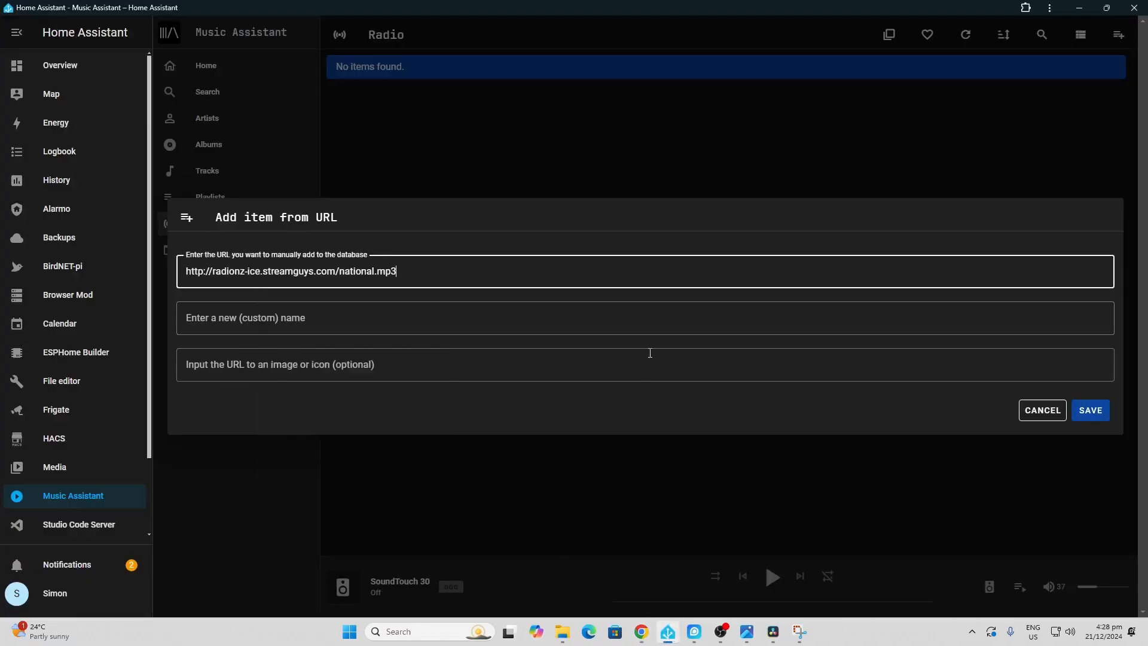
{"action": "left_click", "coordinate": [383, 324]}
{"action": "type", "text": "RNZ National"}
{"action": "left_click", "coordinate": [1092, 411]}
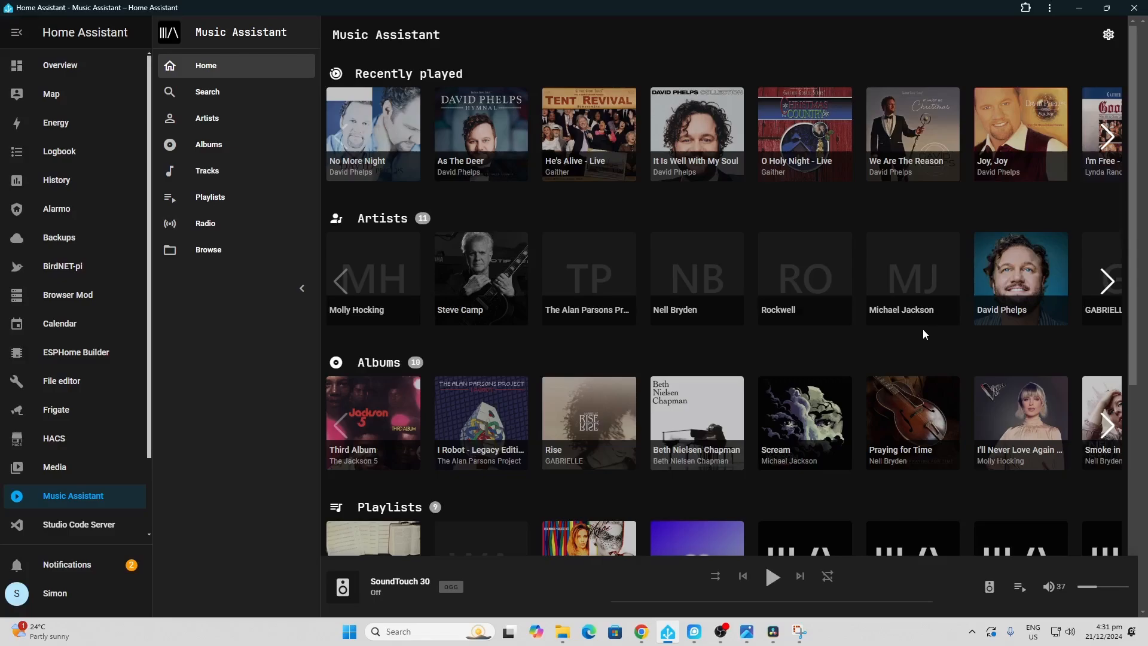
{"action": "left_click", "coordinate": [720, 632]}
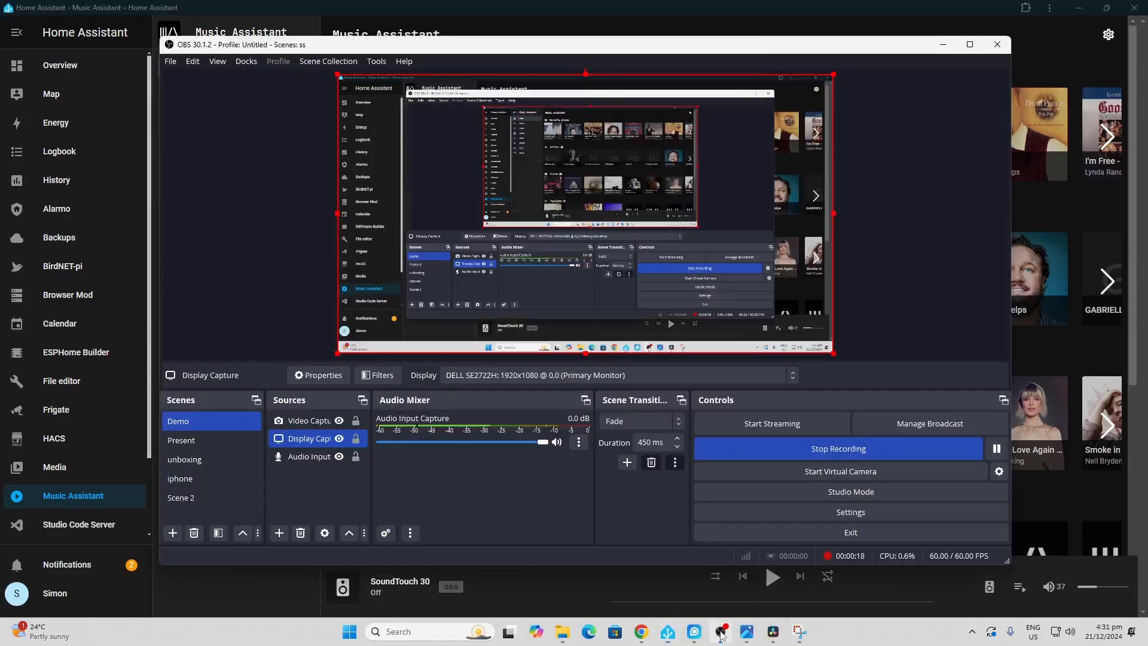